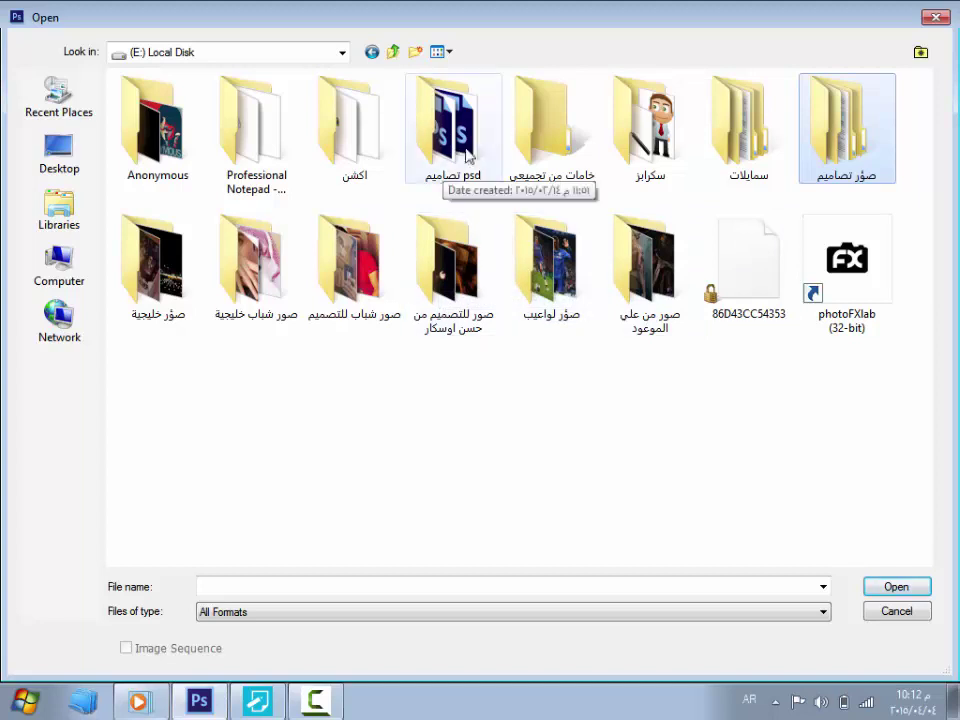
Step: Open الصورة.jpg from the ملحقات تصميم كم اتمنى folder on drive D
{"action": "left_click", "coordinate": [371, 52]}
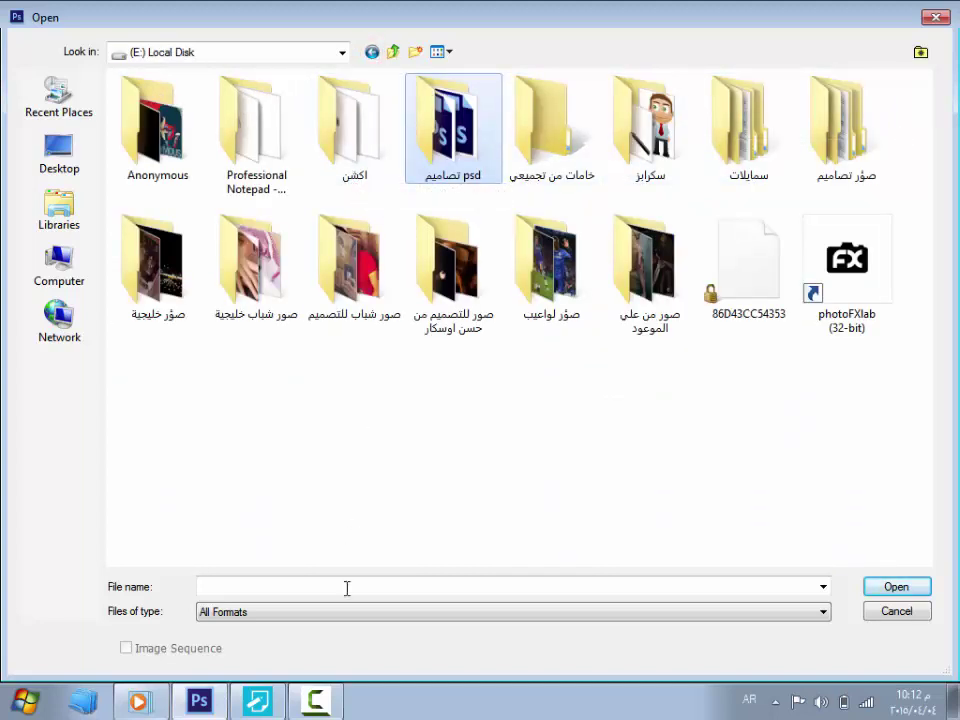
{"action": "left_click", "coordinate": [327, 705]}
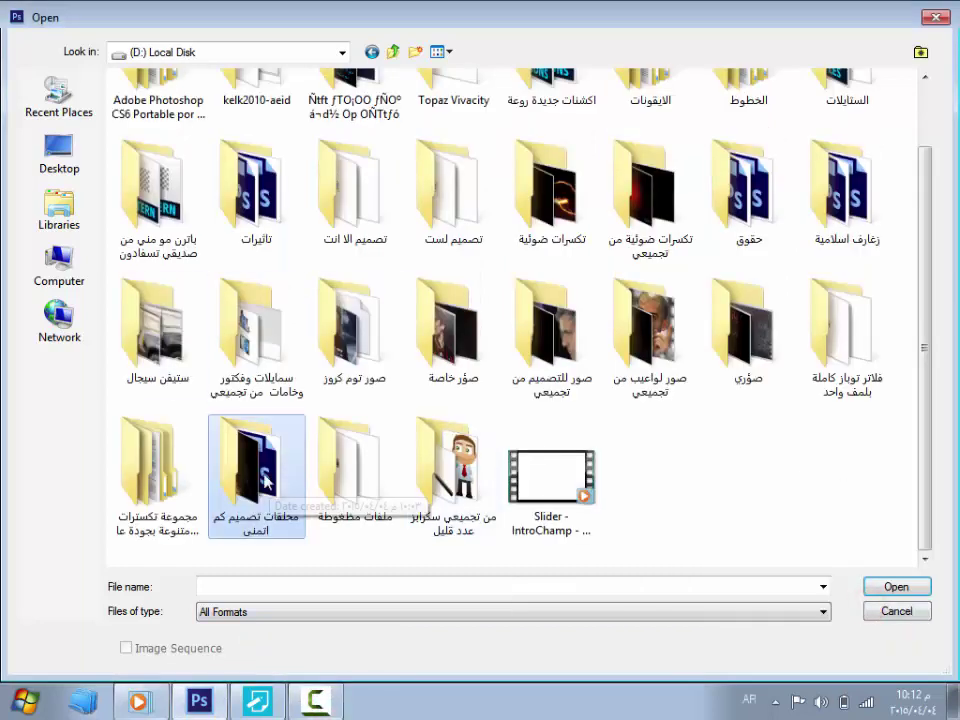
{"action": "left_click", "coordinate": [889, 586]}
{"action": "left_click", "coordinate": [160, 178]}
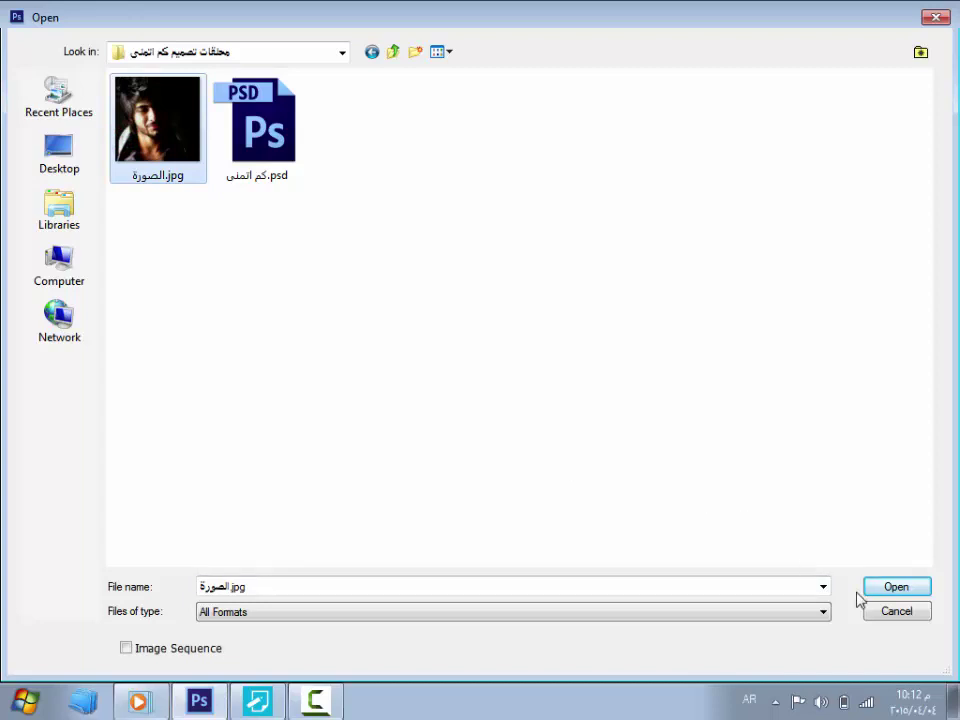
{"action": "left_click", "coordinate": [896, 586]}
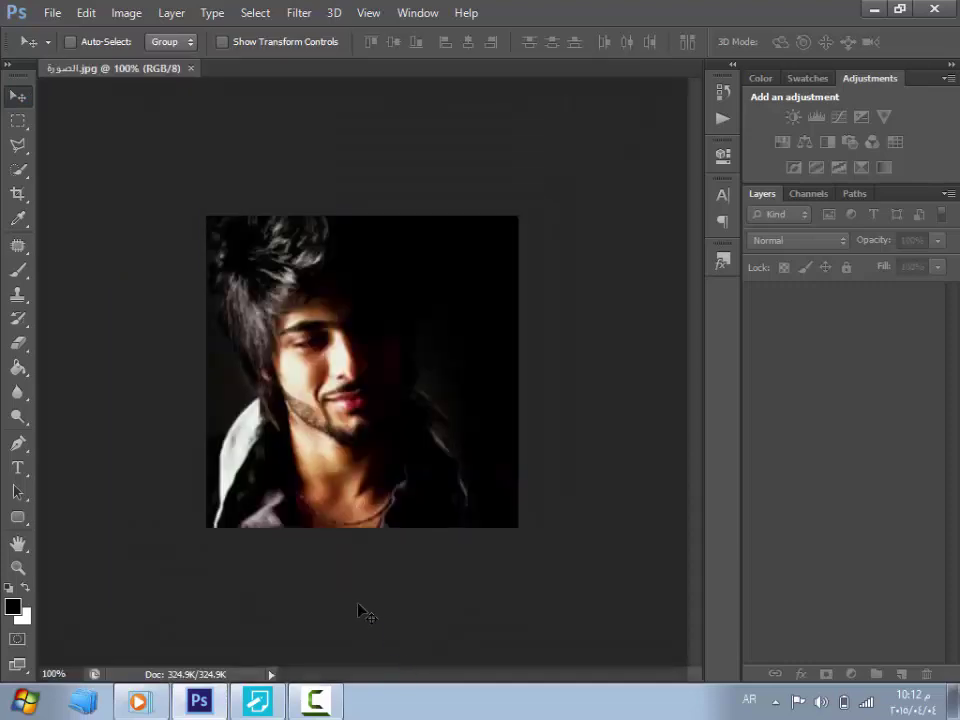
Step: Play the selected action on the portrait photo, and check the note about the action in Professional NotePad
{"action": "left_click", "coordinate": [723, 119]}
{"action": "left_click", "coordinate": [595, 412]}
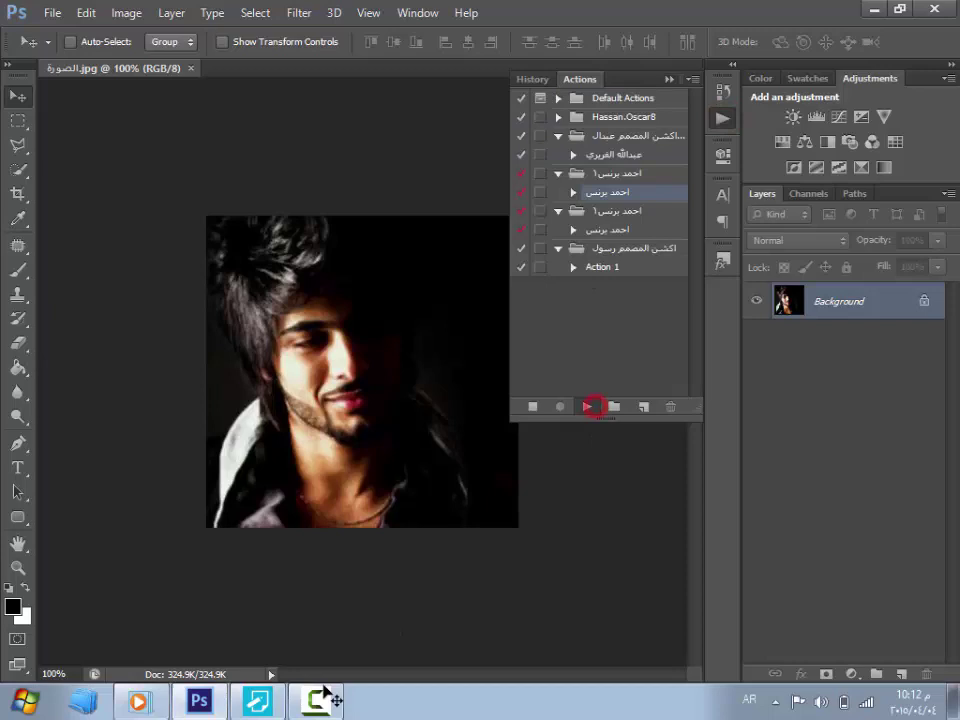
{"action": "left_click", "coordinate": [258, 700]}
{"action": "left_click_drag", "start_coordinate": [611, 527], "coordinate": [602, 504]}
{"action": "scroll", "coordinate": [756, 450], "scroll_direction": "down", "scroll_amount": 2}
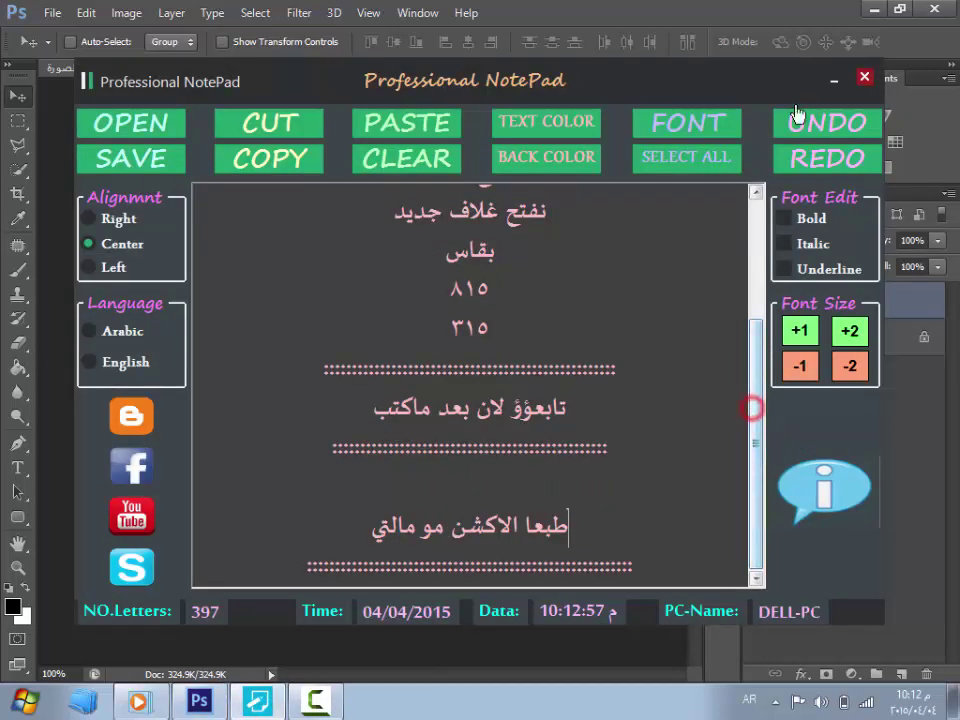
{"action": "left_click", "coordinate": [837, 85]}
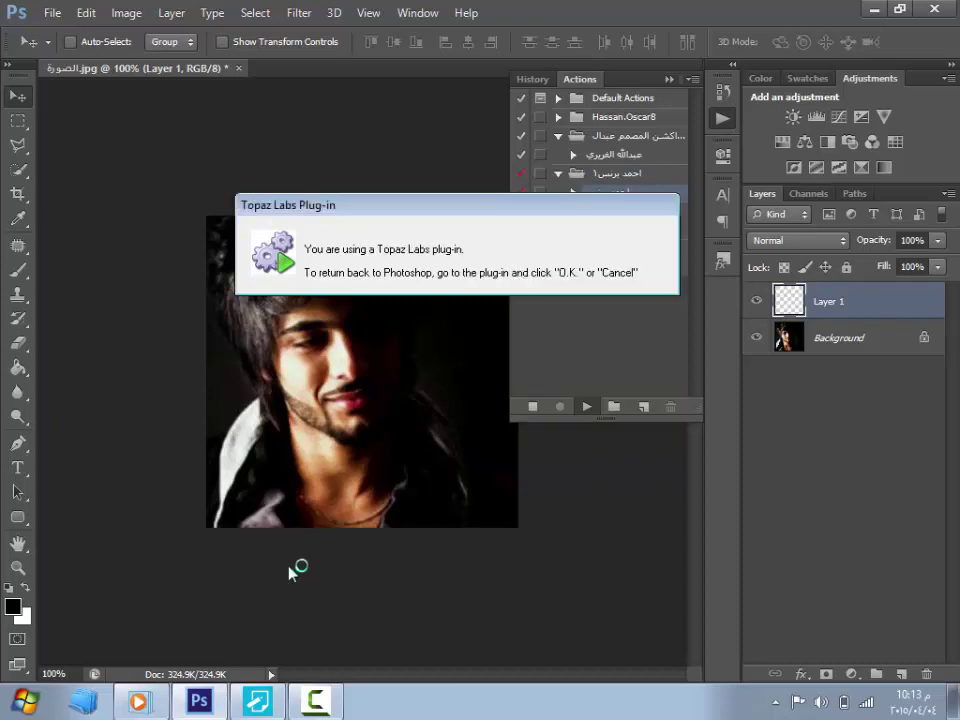
Step: Create a new white 815 × 315 pixel document at 72 pixels/inch, using the size noted in Professional NotePad
{"action": "left_click", "coordinate": [58, 17]}
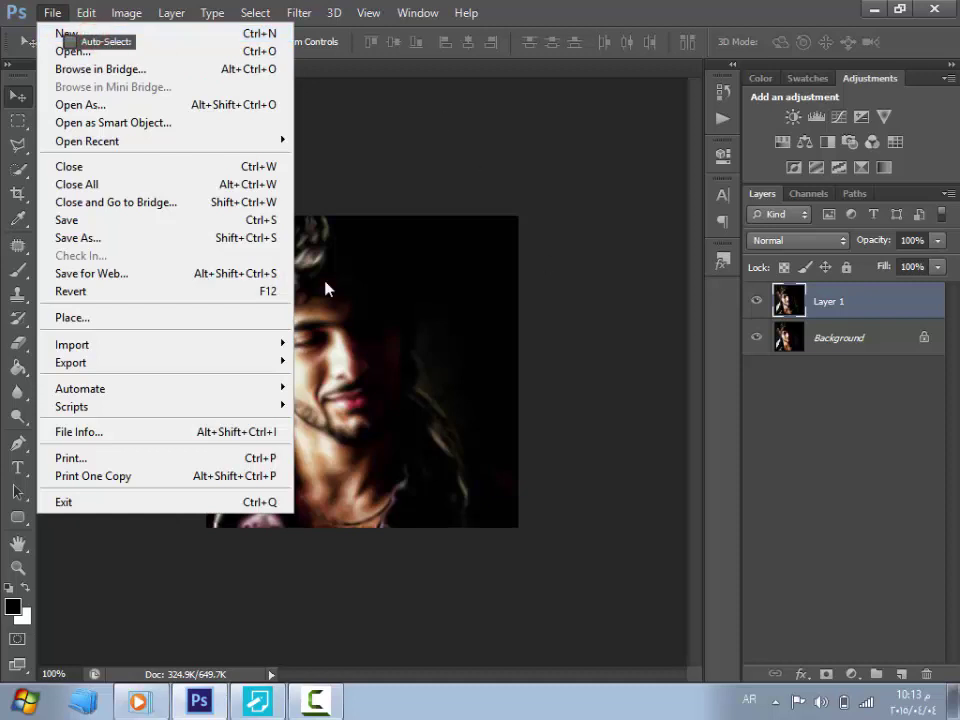
{"action": "left_click", "coordinate": [257, 700]}
{"action": "double_click", "coordinate": [467, 439]}
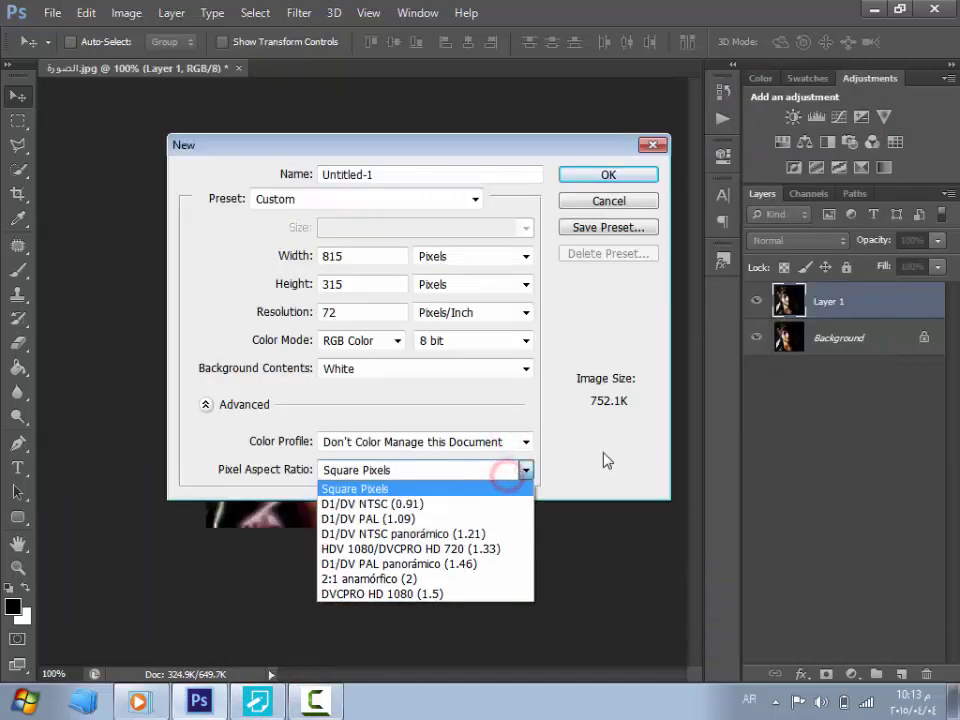
{"action": "left_click", "coordinate": [544, 403]}
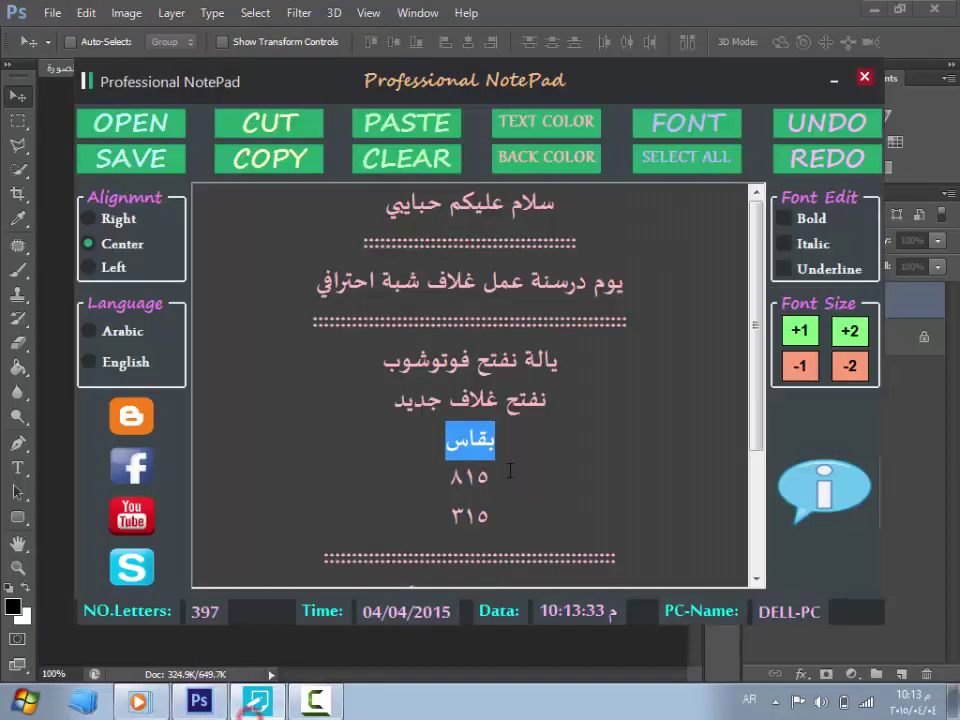
{"action": "double_click", "coordinate": [508, 462]}
{"action": "double_click", "coordinate": [515, 514]}
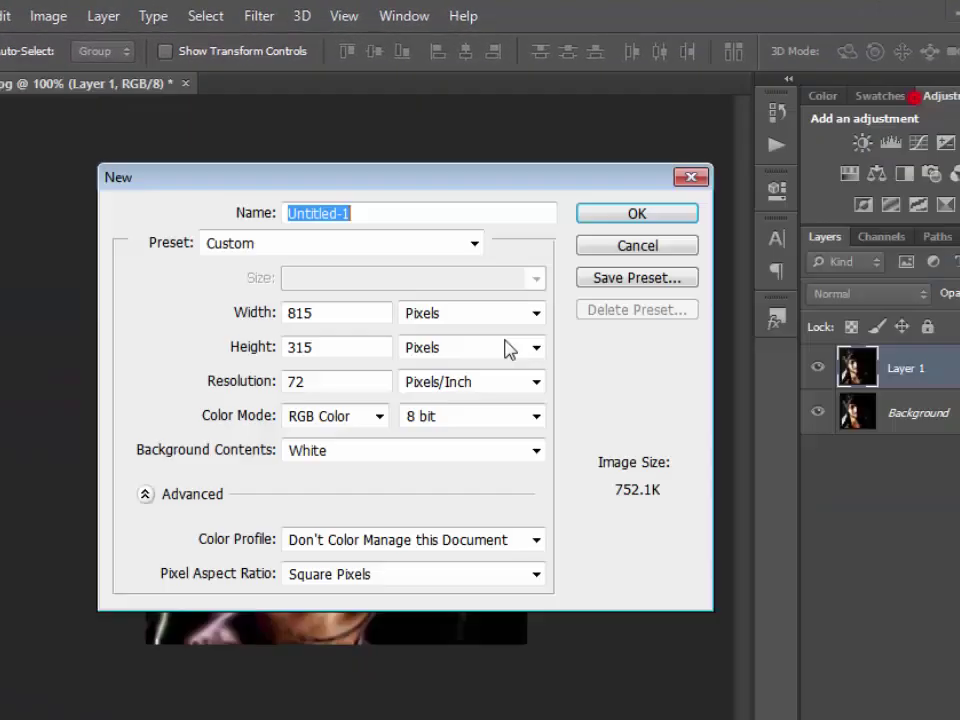
{"action": "double_click", "coordinate": [306, 313]}
{"action": "double_click", "coordinate": [306, 347]}
{"action": "double_click", "coordinate": [300, 381]}
{"action": "left_click", "coordinate": [675, 255]}
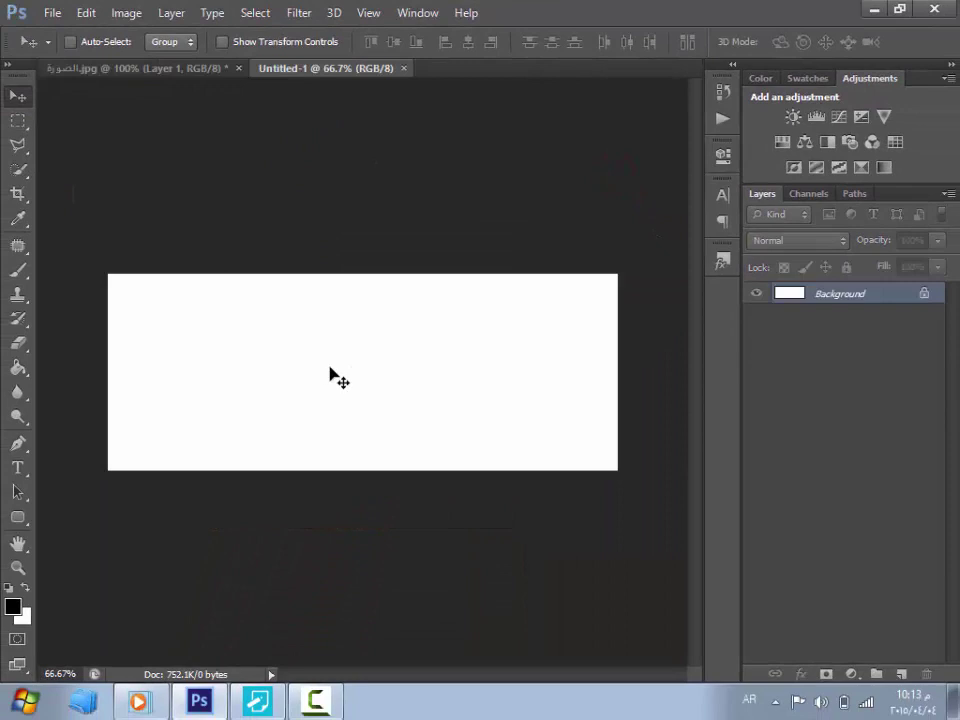
Step: Fill the background of the new canvas with black using the Paint Bucket
{"action": "scroll", "coordinate": [57, 420], "scroll_direction": "up", "scroll_amount": 2}
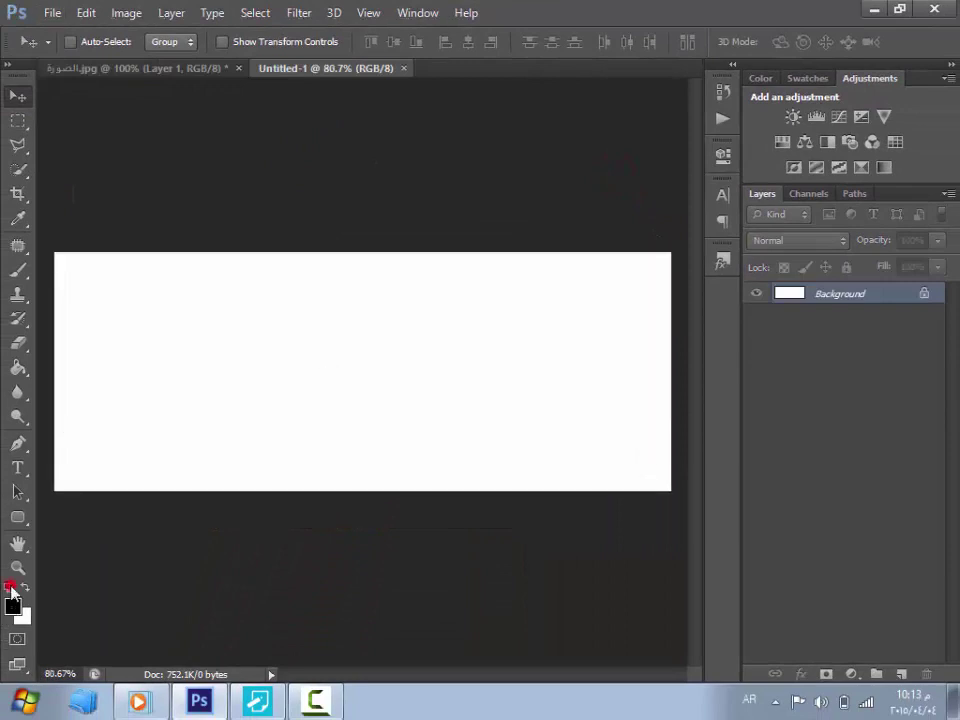
{"action": "left_click", "coordinate": [19, 369]}
{"action": "left_click", "coordinate": [186, 372]}
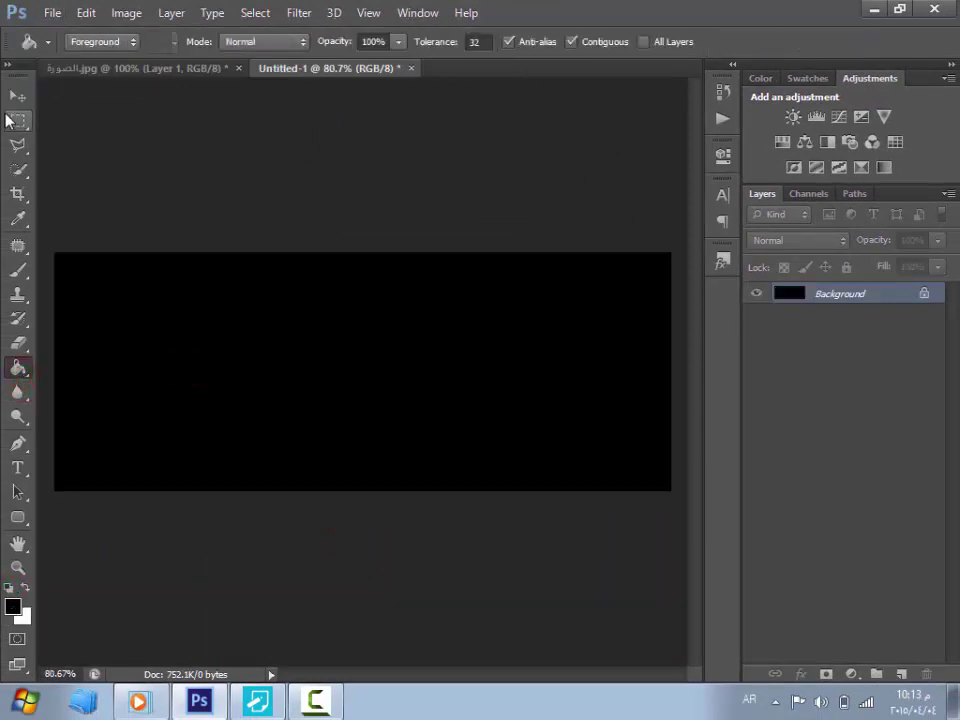
Step: Copy the processed portrait layer into Untitled-1 at the canvas's left edge and set its opacity to 59%
{"action": "left_click", "coordinate": [18, 96]}
{"action": "left_click", "coordinate": [100, 69]}
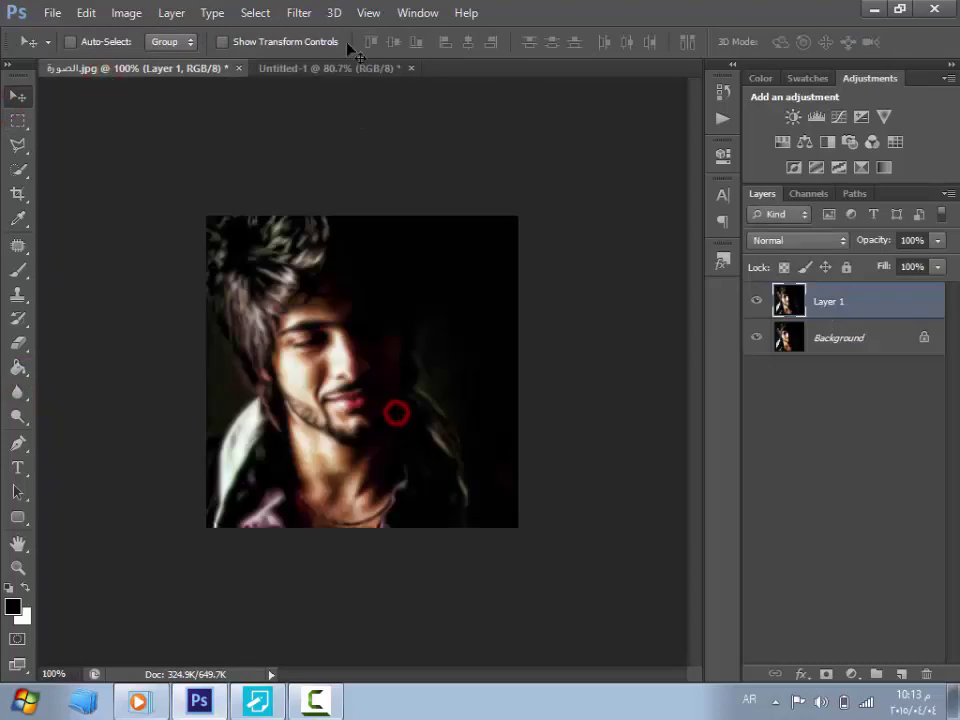
{"action": "left_click_drag", "start_coordinate": [348, 76], "coordinate": [216, 371]}
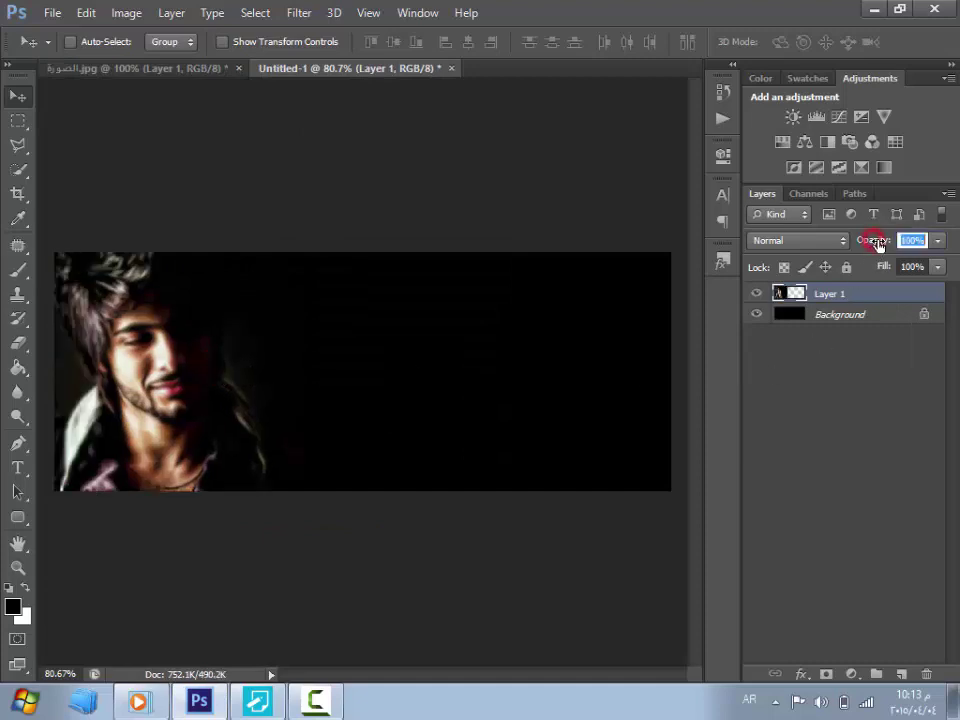
{"action": "mouse_move", "coordinate": [862, 244]}
{"action": "left_mouse_down"}
{"action": "mouse_move", "coordinate": [840, 242]}
{"action": "mouse_move", "coordinate": [876, 249]}
{"action": "left_mouse_up"}
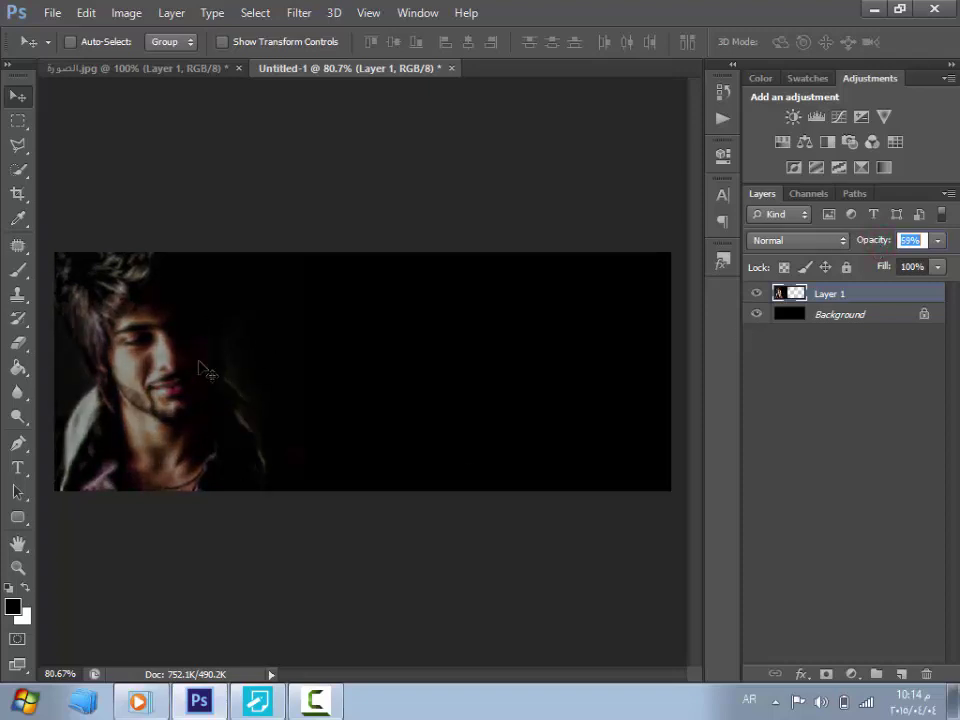
Step: Softly erase the portrait layer's hard right edge with the 143 px Eraser while the Background layer is temporarily hidden
{"action": "left_click", "coordinate": [757, 314]}
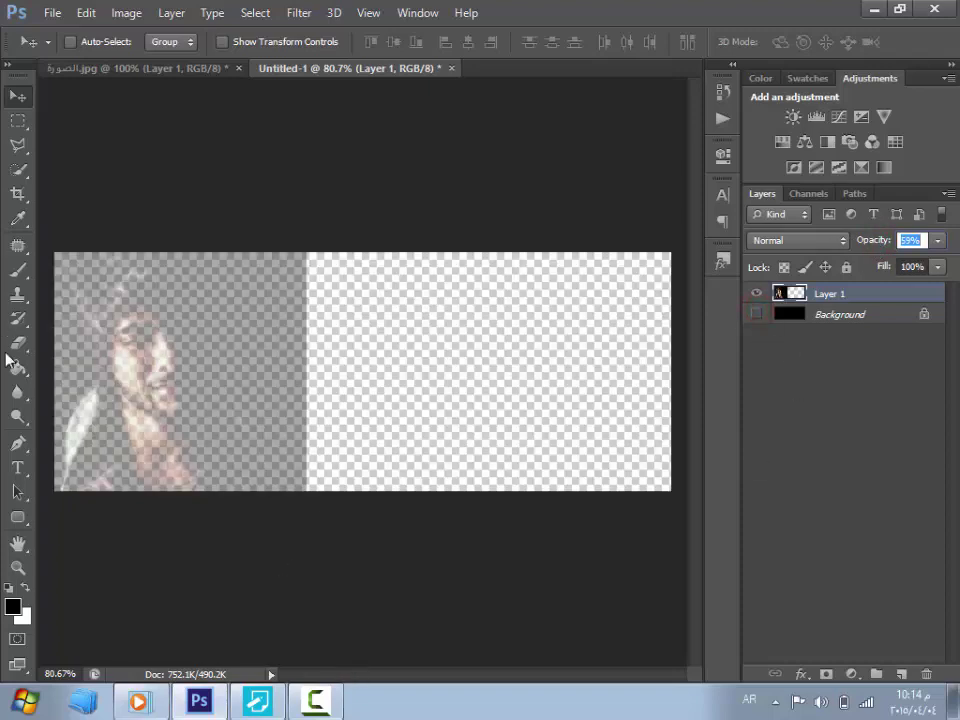
{"action": "left_click", "coordinate": [18, 343]}
{"action": "mouse_move", "coordinate": [324, 296]}
{"action": "left_mouse_down"}
{"action": "mouse_move", "coordinate": [319, 233]}
{"action": "mouse_move", "coordinate": [344, 330]}
{"action": "mouse_move", "coordinate": [346, 415]}
{"action": "mouse_move", "coordinate": [332, 309]}
{"action": "mouse_move", "coordinate": [340, 287]}
{"action": "mouse_move", "coordinate": [268, 164]}
{"action": "mouse_move", "coordinate": [351, 379]}
{"action": "left_mouse_up"}
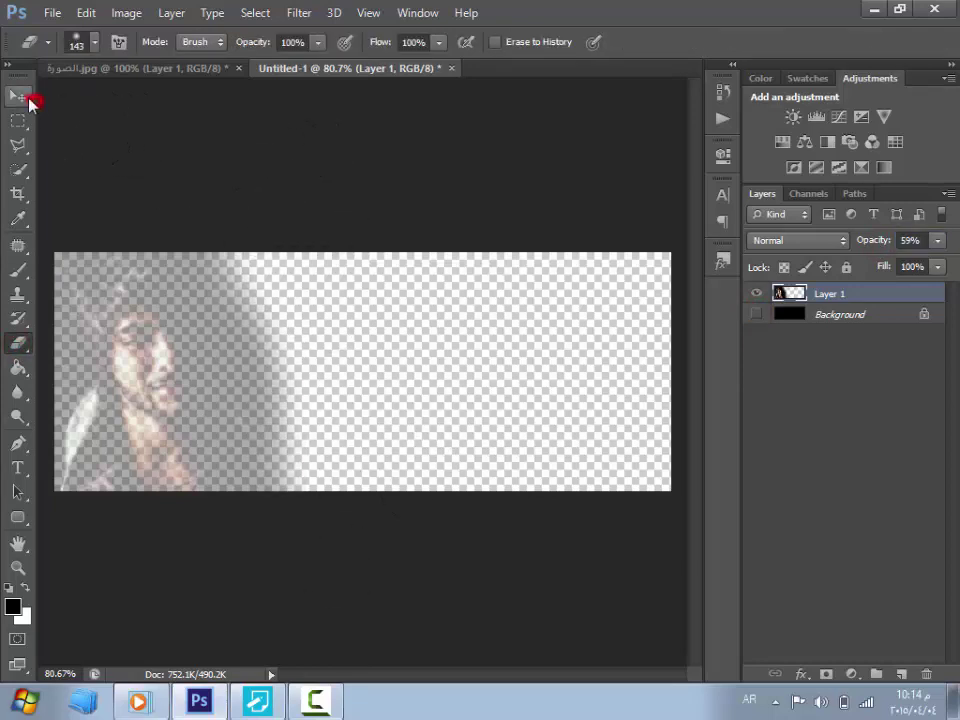
{"action": "left_click", "coordinate": [20, 97]}
{"action": "left_click", "coordinate": [755, 315]}
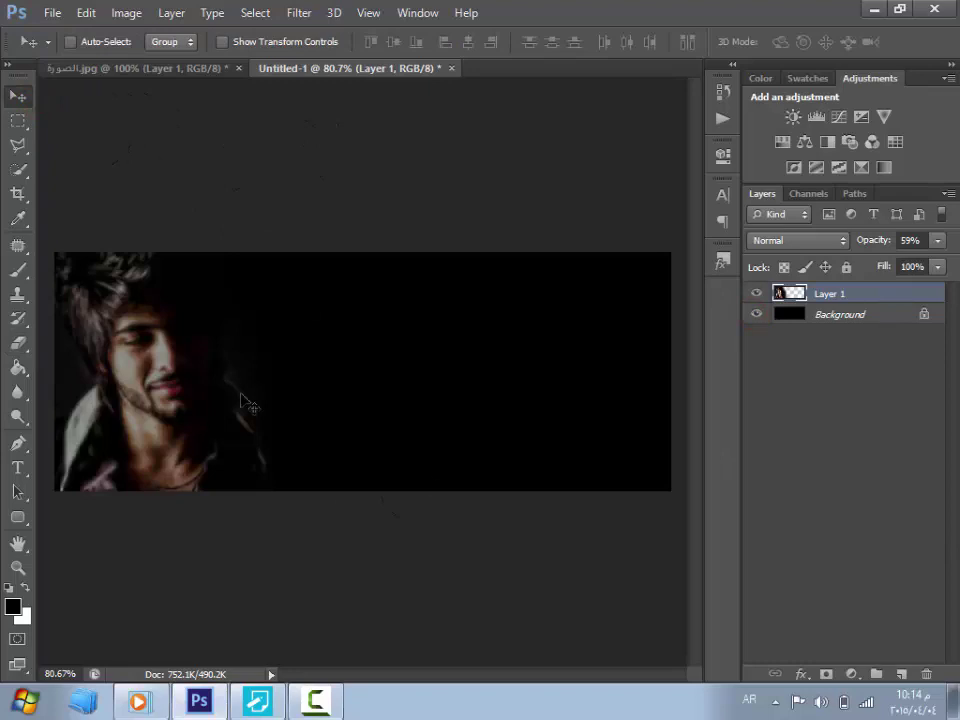
Step: Open كم اتمنى.psd from the same project folder
{"action": "left_click", "coordinate": [52, 12]}
{"action": "left_click", "coordinate": [45, 54]}
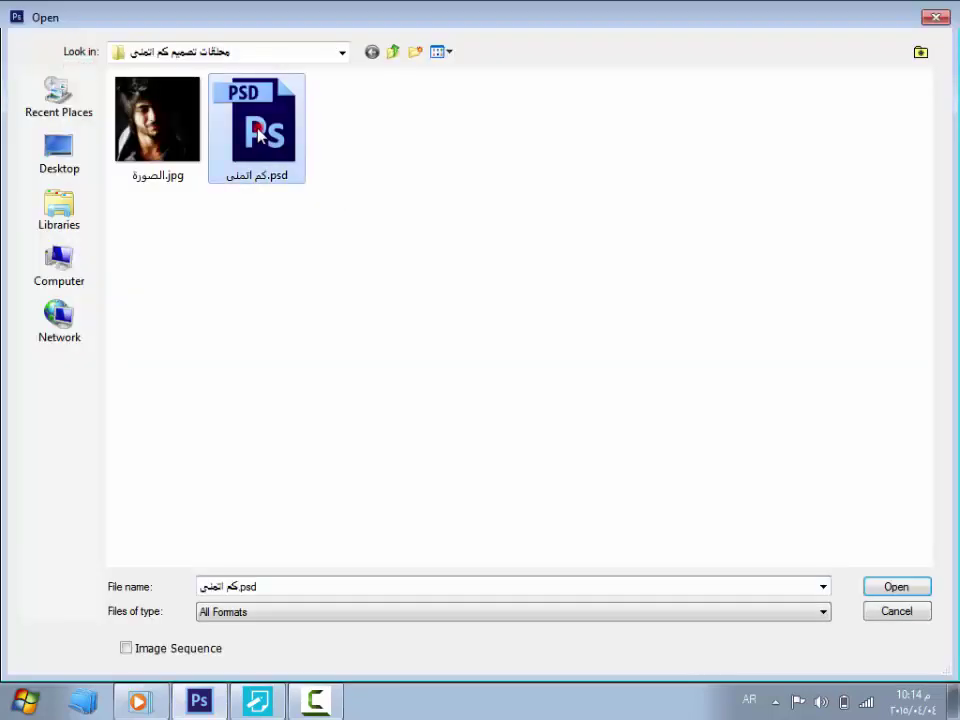
{"action": "left_click", "coordinate": [913, 585]}
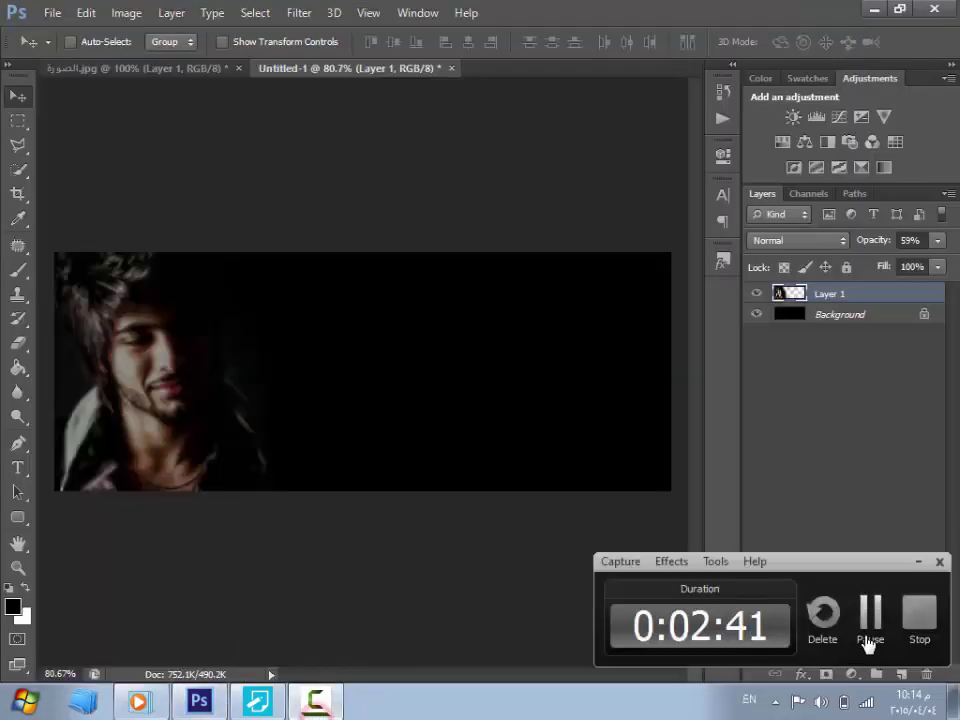
{"action": "left_click", "coordinate": [869, 614]}
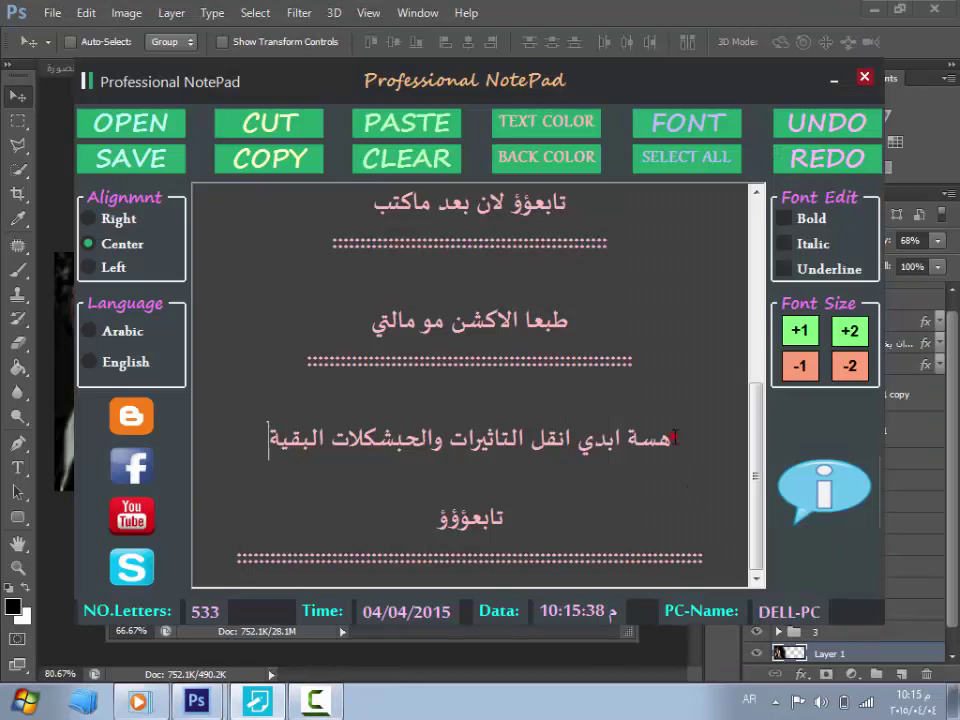
Step: Highlight the notes about transferring the remaining effects in Professional NotePad, and return to Photoshop
{"action": "left_click_drag", "start_coordinate": [675, 437], "coordinate": [268, 440]}
{"action": "double_click", "coordinate": [455, 520]}
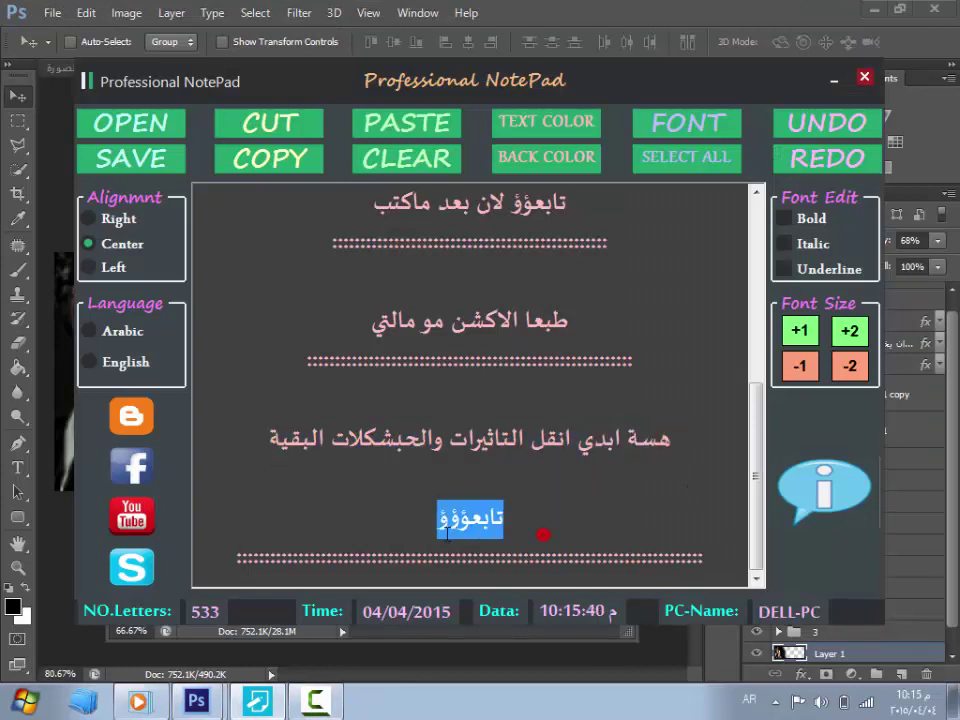
{"action": "left_click", "coordinate": [834, 79]}
Step: Copy the effect groups from the lowest 3 group up to الاطار from كم اتمنى.psd into Untitled-1
{"action": "left_click_drag", "start_coordinate": [487, 419], "coordinate": [491, 660]}
{"action": "scroll", "coordinate": [943, 647], "scroll_direction": "up", "scroll_amount": 1}
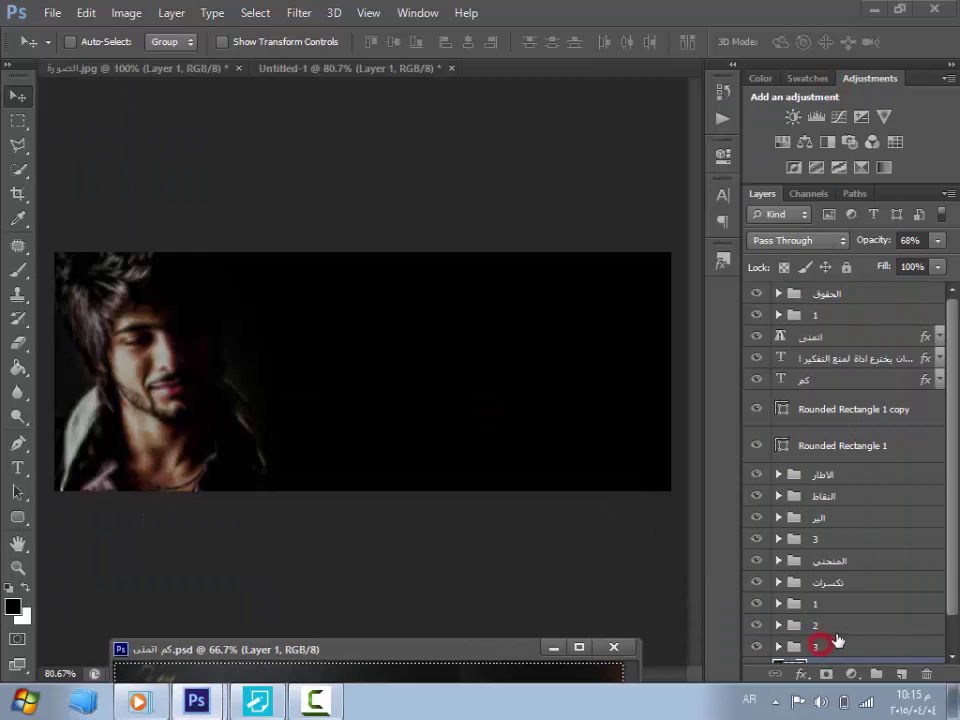
{"action": "left_click", "coordinate": [836, 643]}
{"action": "left_click", "coordinate": [836, 622], "text": "shift"}
{"action": "left_click", "coordinate": [837, 583], "text": "shift"}
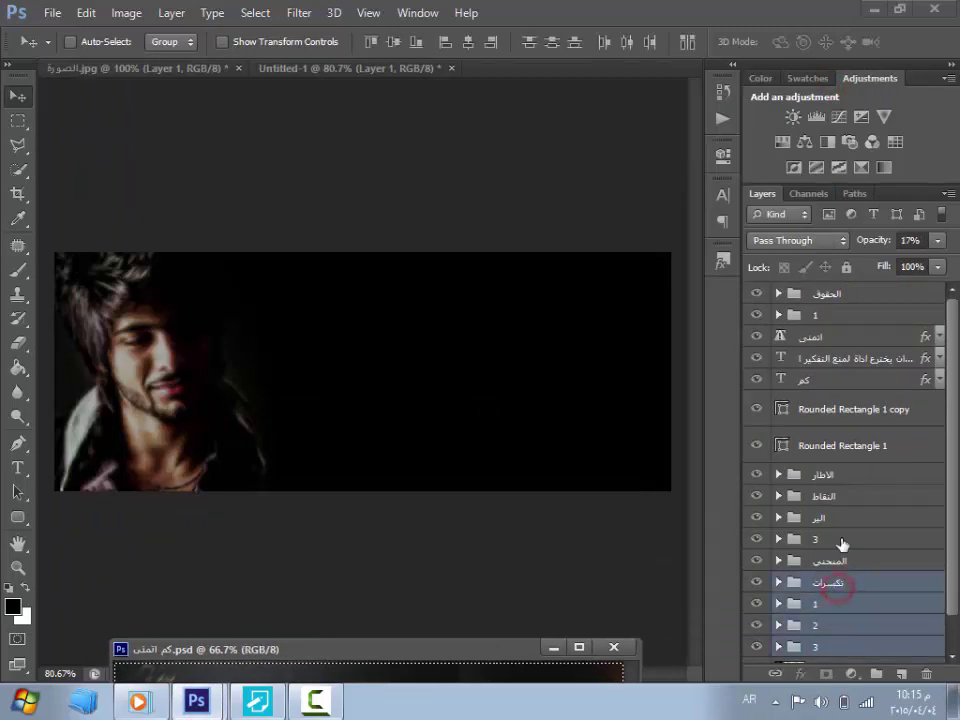
{"action": "left_click", "coordinate": [841, 540], "text": "shift"}
{"action": "left_click", "coordinate": [841, 516], "text": "shift"}
{"action": "left_click", "coordinate": [841, 495], "text": "shift"}
{"action": "left_click", "coordinate": [844, 473], "text": "shift"}
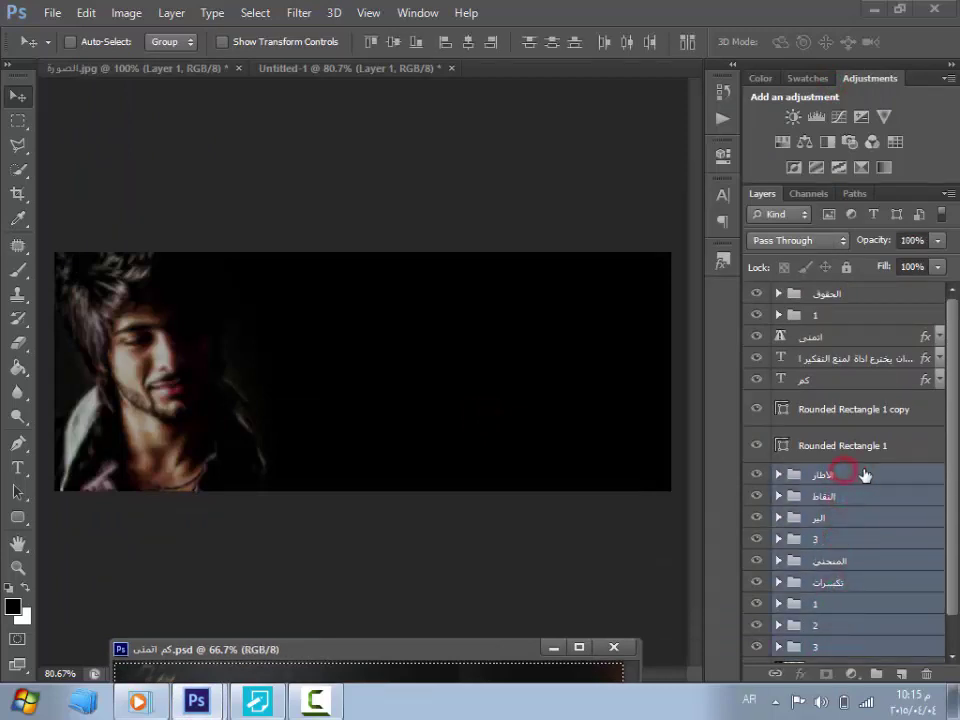
{"action": "left_click_drag", "start_coordinate": [852, 469], "coordinate": [381, 366]}
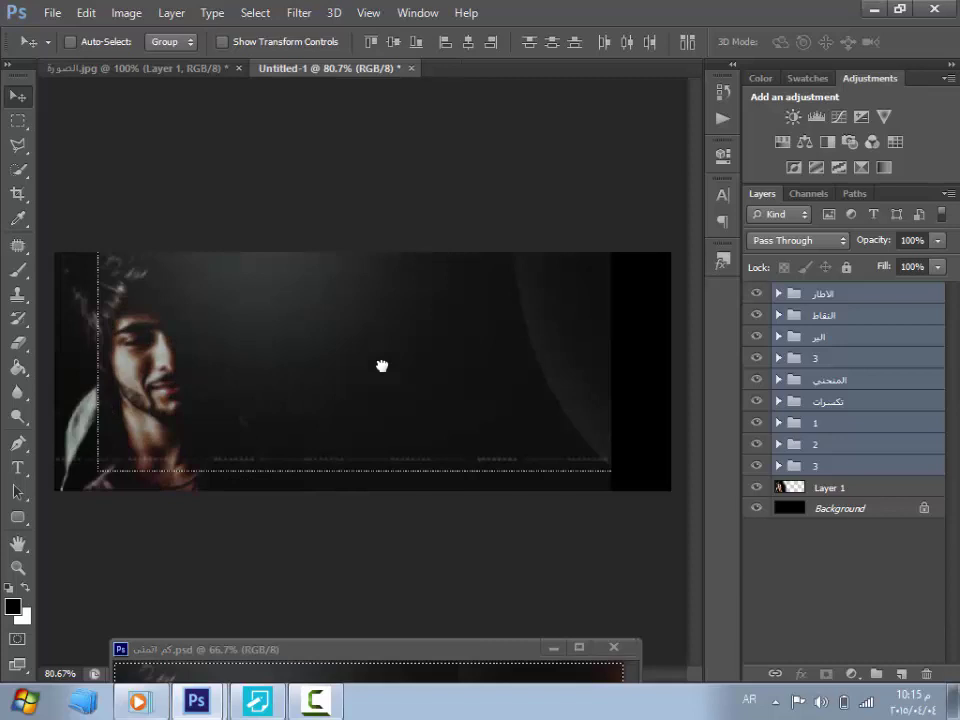
Step: Reposition the الاطار group over the canvas with Free Transform at about X 406.5 px, Y 156 px, and select the النقاط group
{"action": "left_click", "coordinate": [837, 315]}
{"action": "left_click", "coordinate": [838, 293]}
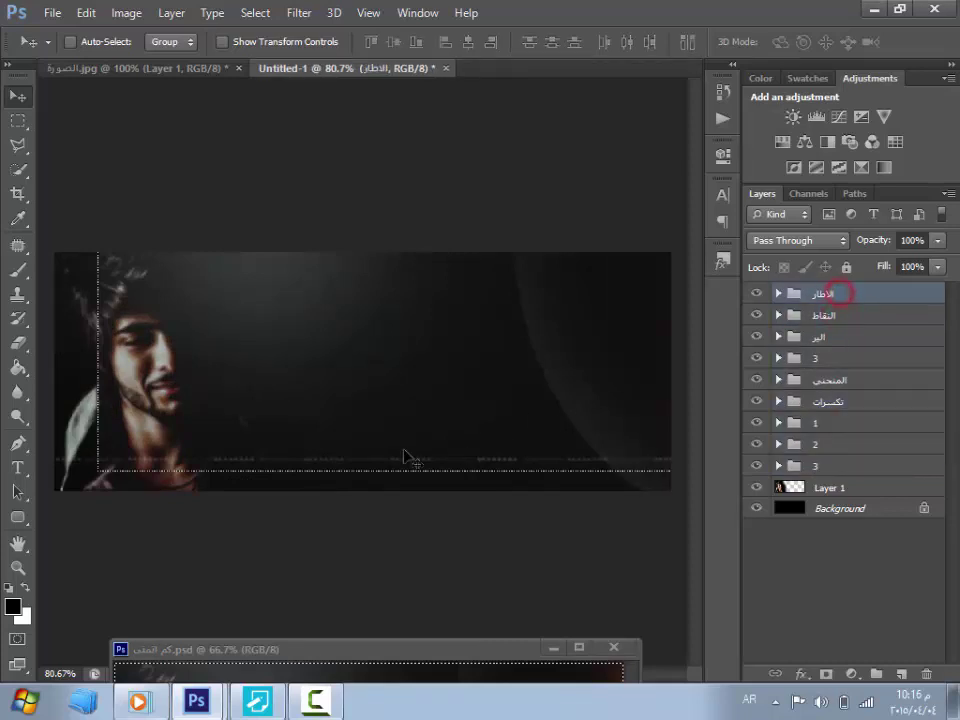
{"action": "key", "text": "ctrl+t"}
{"action": "left_click_drag", "start_coordinate": [499, 355], "coordinate": [459, 373]}
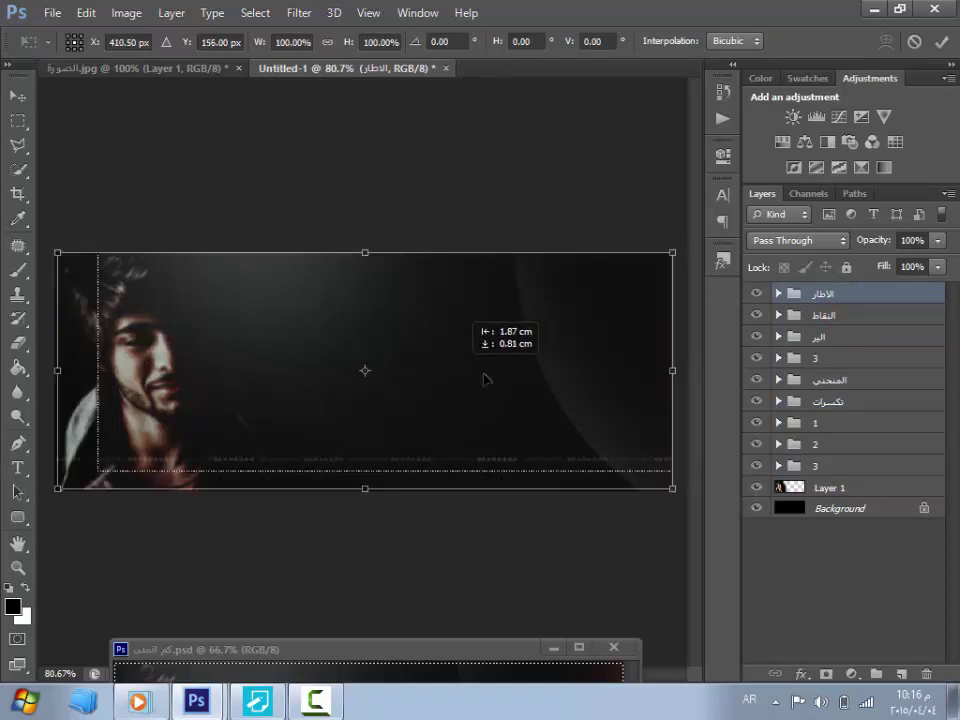
{"action": "left_click_drag", "start_coordinate": [602, 406], "coordinate": [623, 402]}
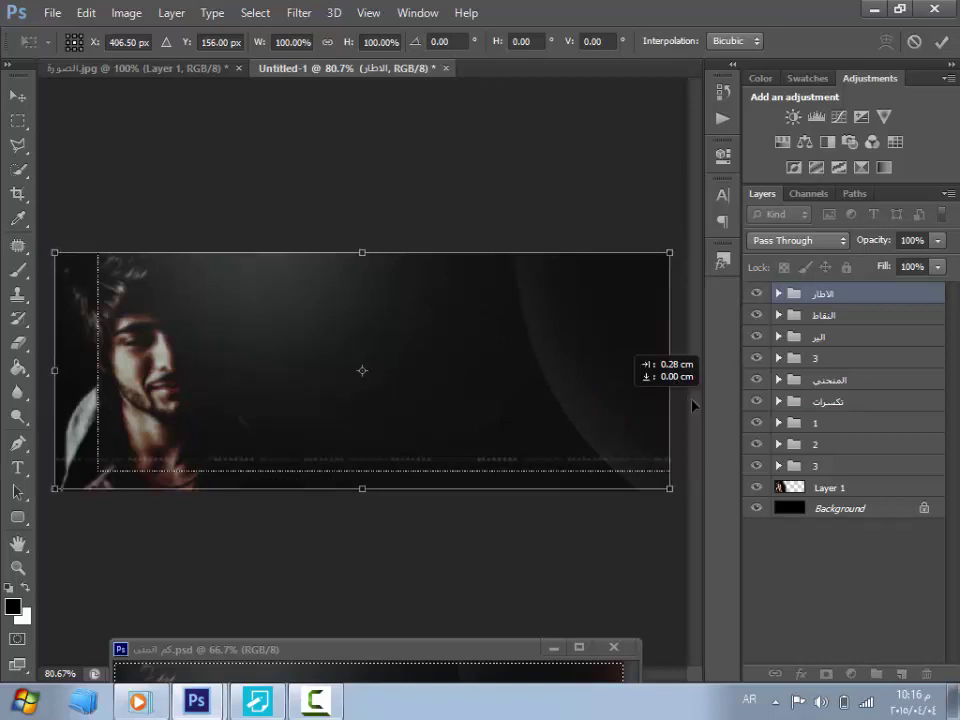
{"action": "left_click", "coordinate": [829, 318]}
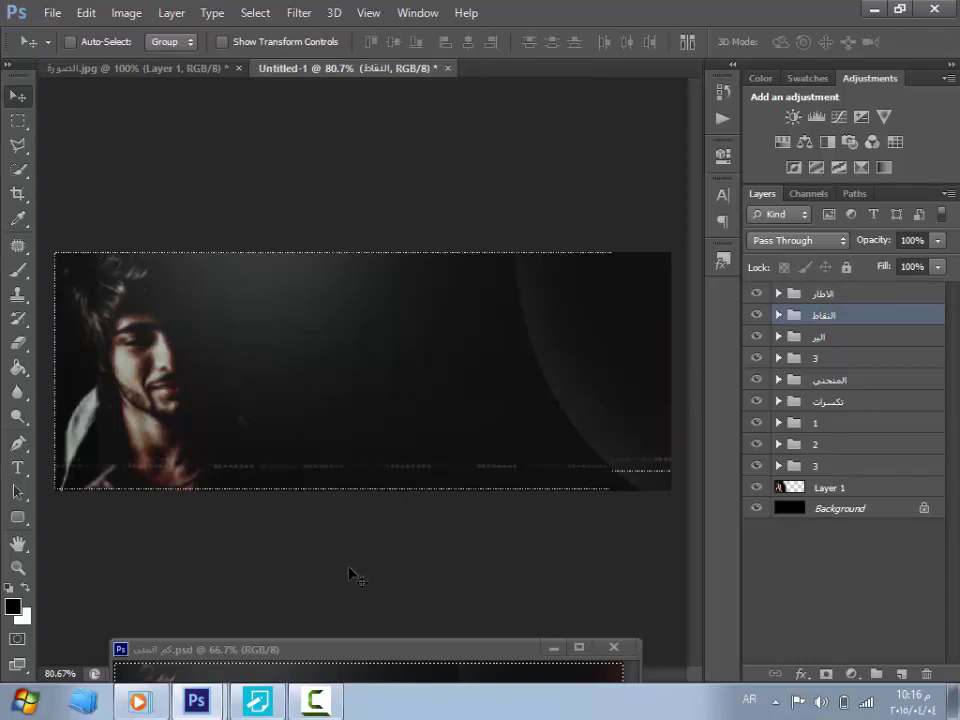
Step: Highlight the notes about writing the text in Professional NotePad, and return to Photoshop
{"action": "left_click", "coordinate": [317, 700]}
{"action": "left_click", "coordinate": [868, 617]}
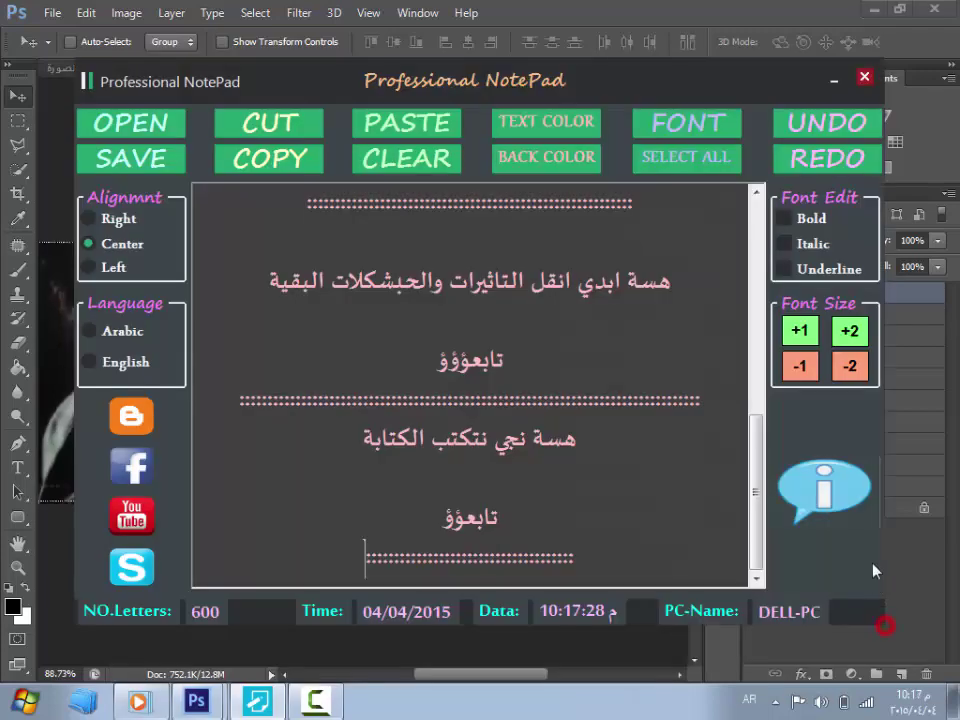
{"action": "left_click_drag", "start_coordinate": [592, 454], "coordinate": [513, 446]}
{"action": "left_click_drag", "start_coordinate": [521, 529], "coordinate": [488, 525]}
{"action": "left_click", "coordinate": [831, 84]}
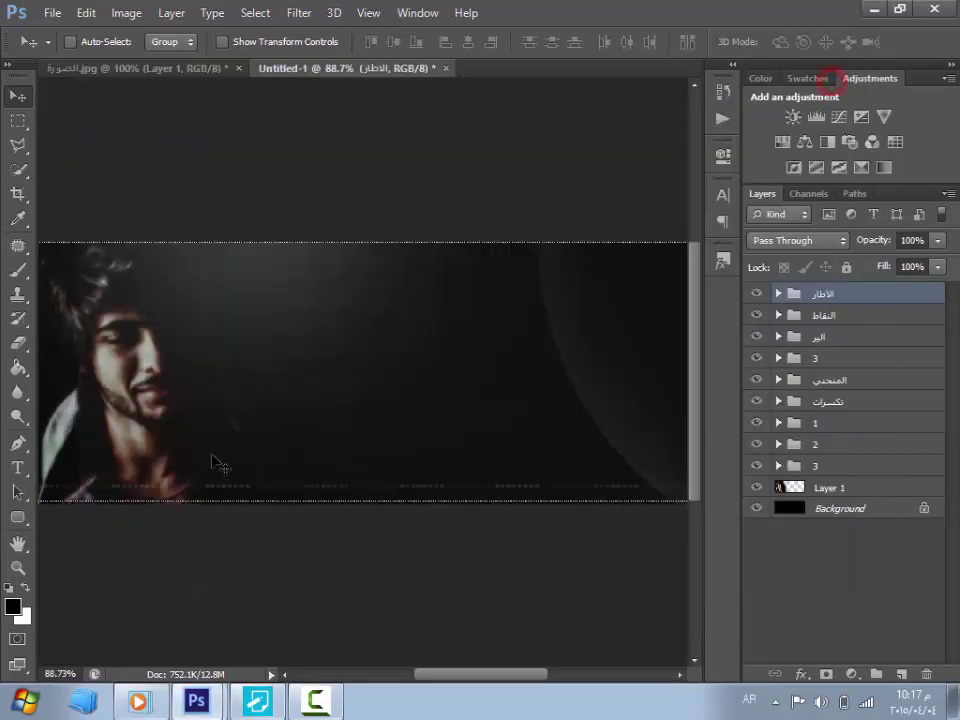
Step: Add the text كم near the middle of the cover with the Type tool and set its size to 72 pt
{"action": "left_click", "coordinate": [19, 469]}
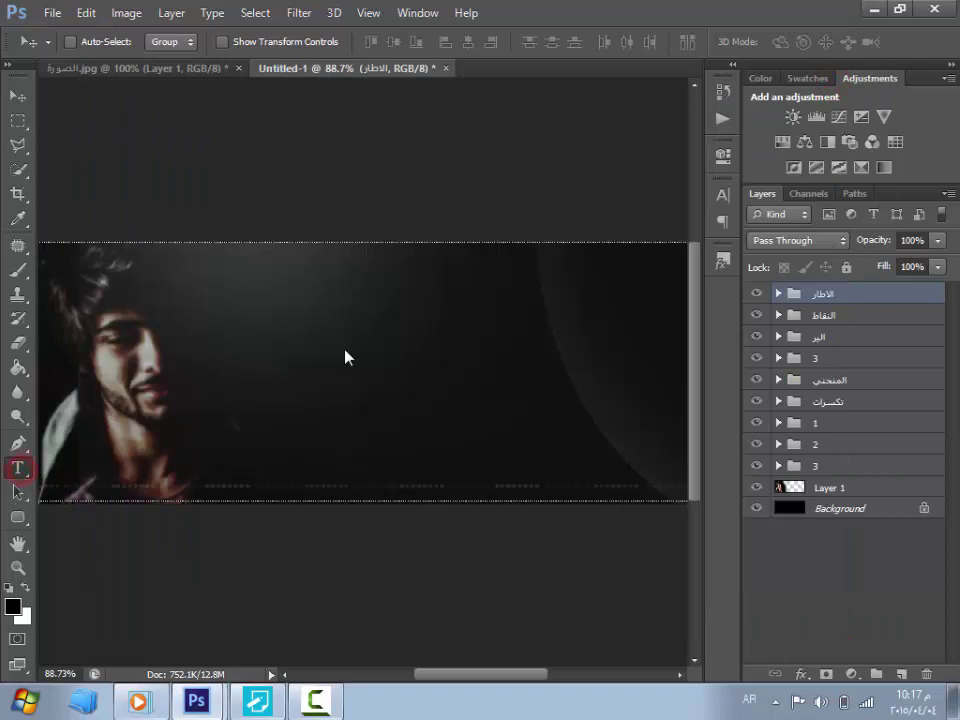
{"action": "left_click", "coordinate": [315, 704]}
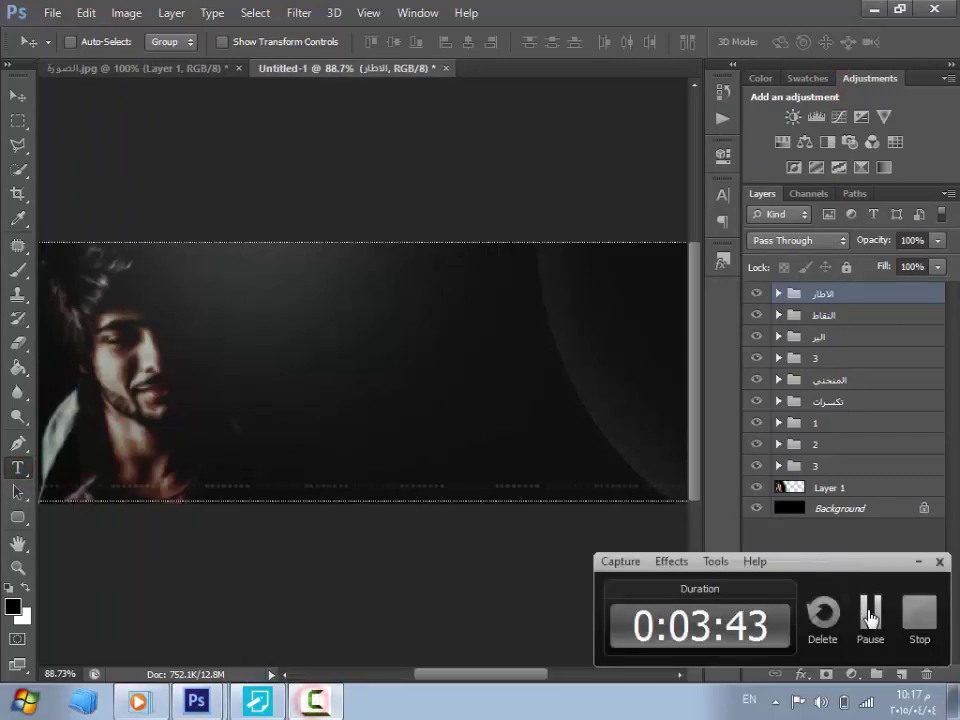
{"action": "left_click", "coordinate": [869, 611]}
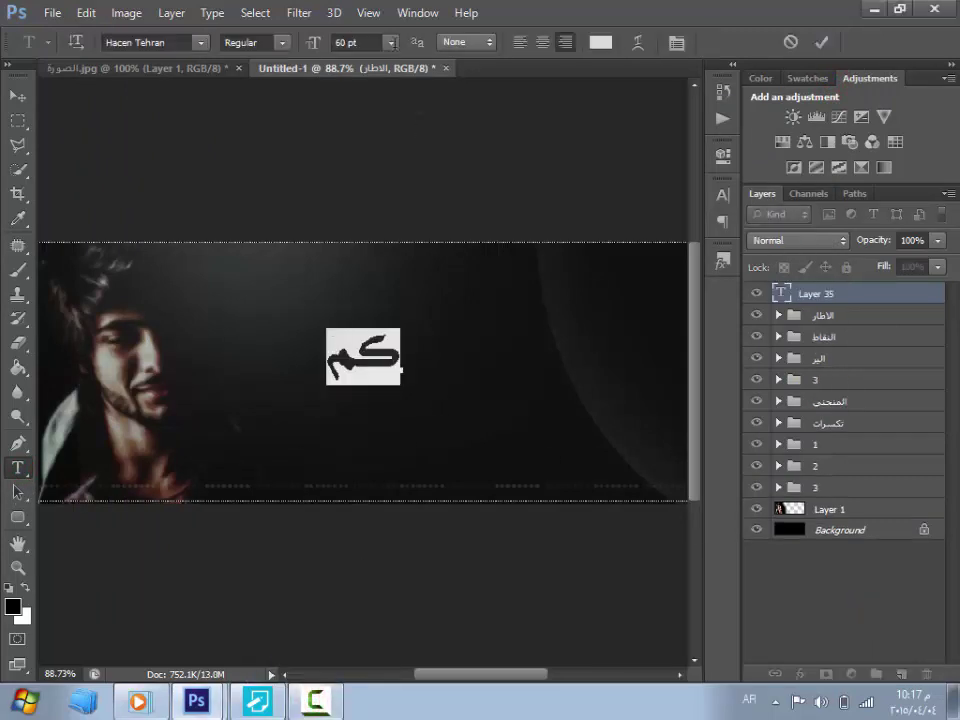
{"action": "left_click", "coordinate": [391, 42]}
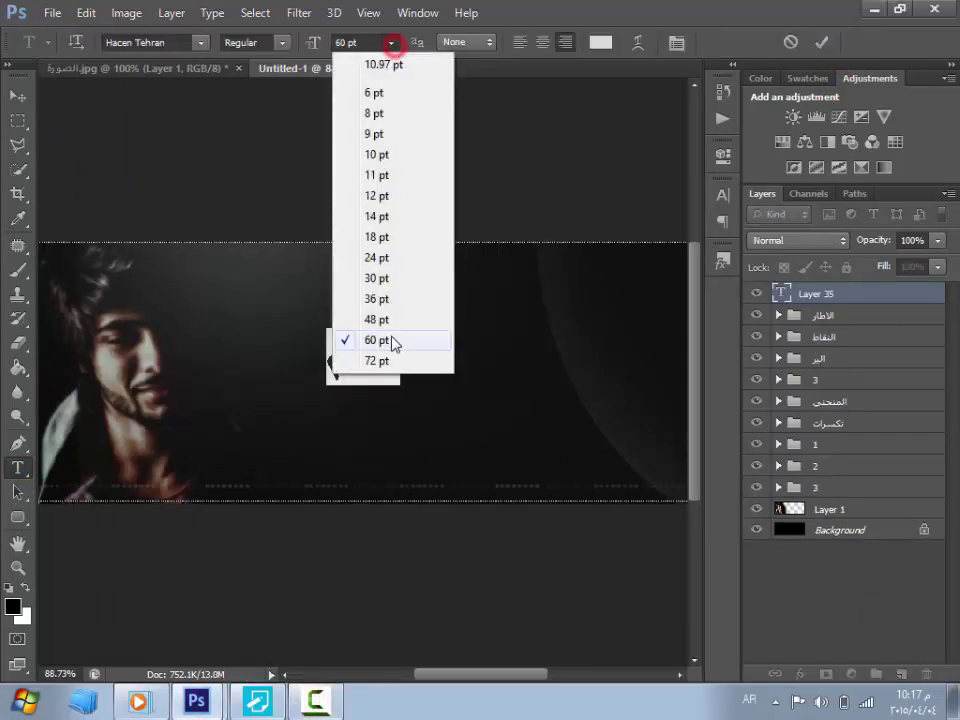
{"action": "left_click", "coordinate": [385, 360]}
Step: Try the Hesham Bold font on the كم text
{"action": "left_click", "coordinate": [200, 44]}
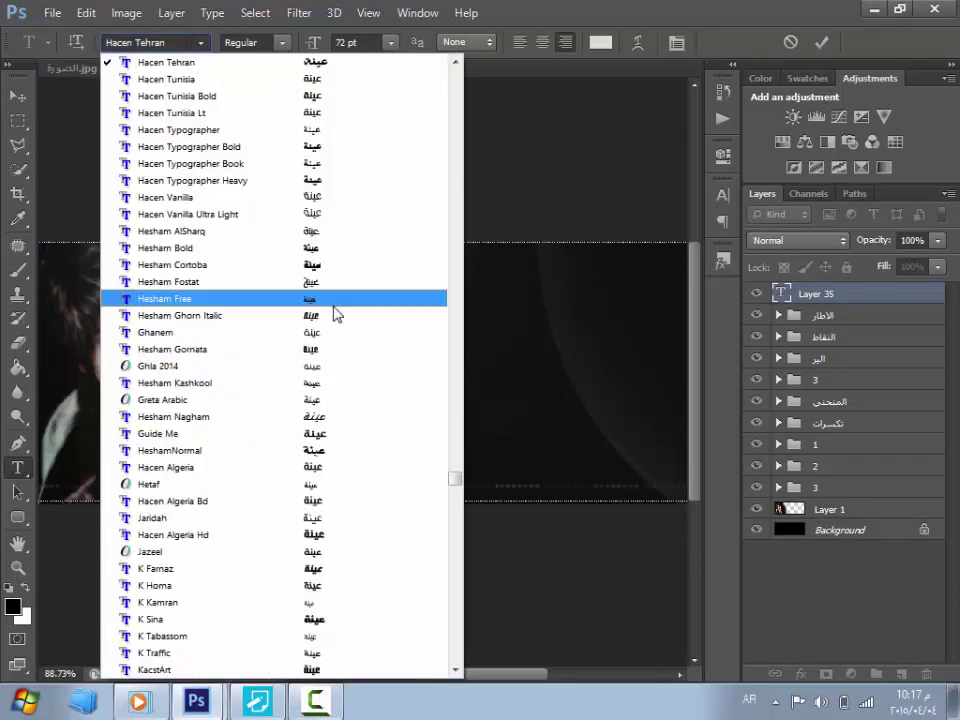
{"action": "left_click", "coordinate": [333, 282]}
{"action": "key", "text": "Up"}
{"action": "key", "text": "Up"}
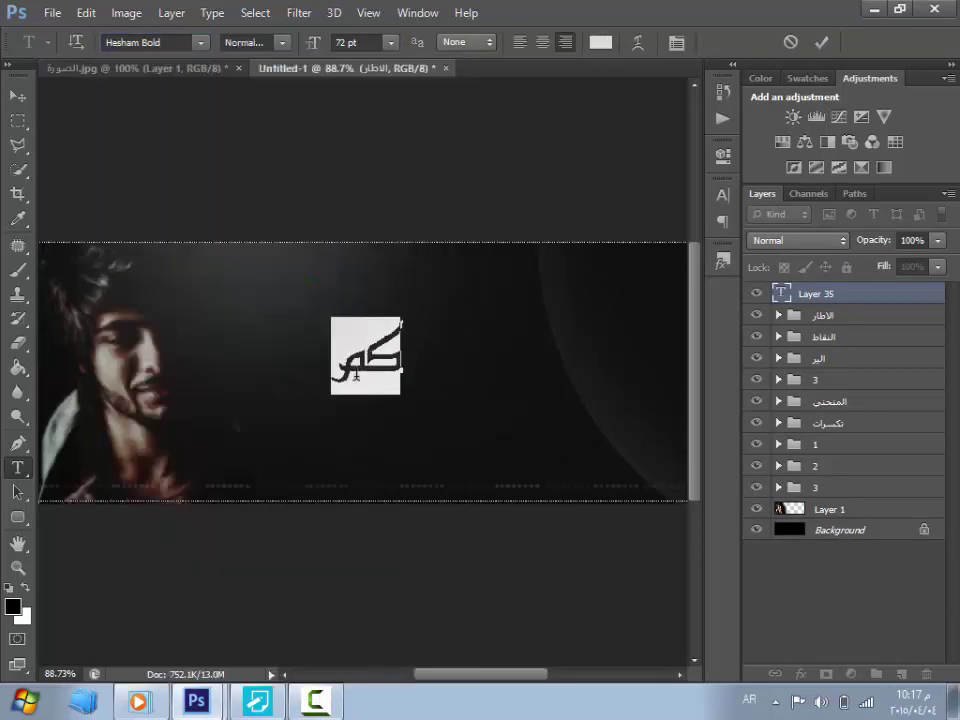
Step: Set the font of the كم text to Al Mawash Shatt Al-Arab and commit the text layer
{"action": "left_click", "coordinate": [199, 44]}
{"action": "scroll", "coordinate": [330, 280], "scroll_direction": "up", "scroll_amount": 8}
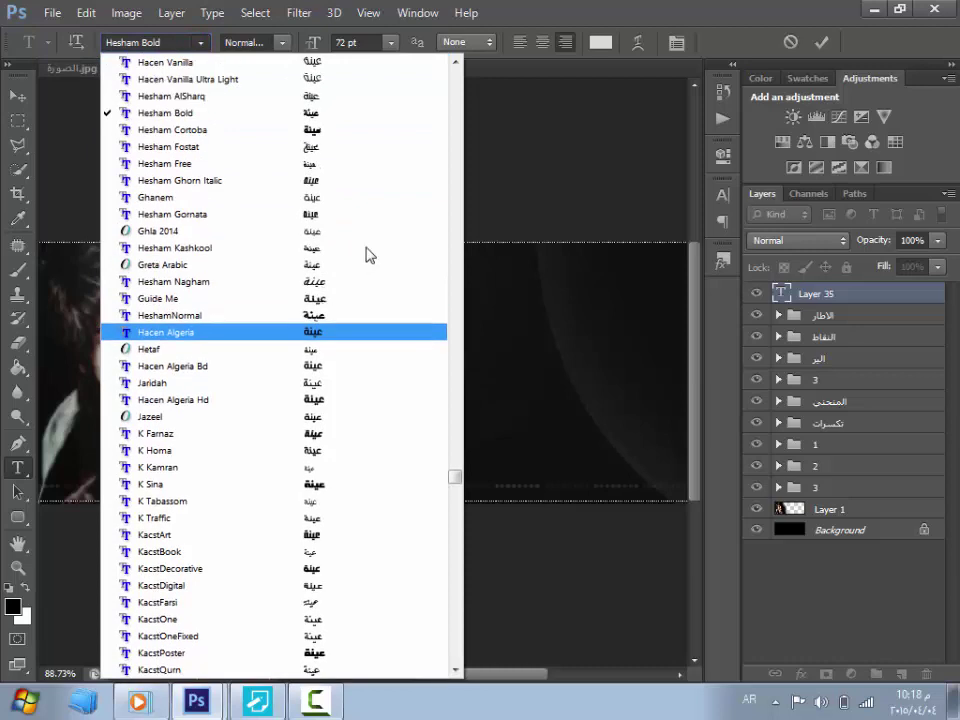
{"action": "left_click_drag", "start_coordinate": [451, 468], "coordinate": [454, 274]}
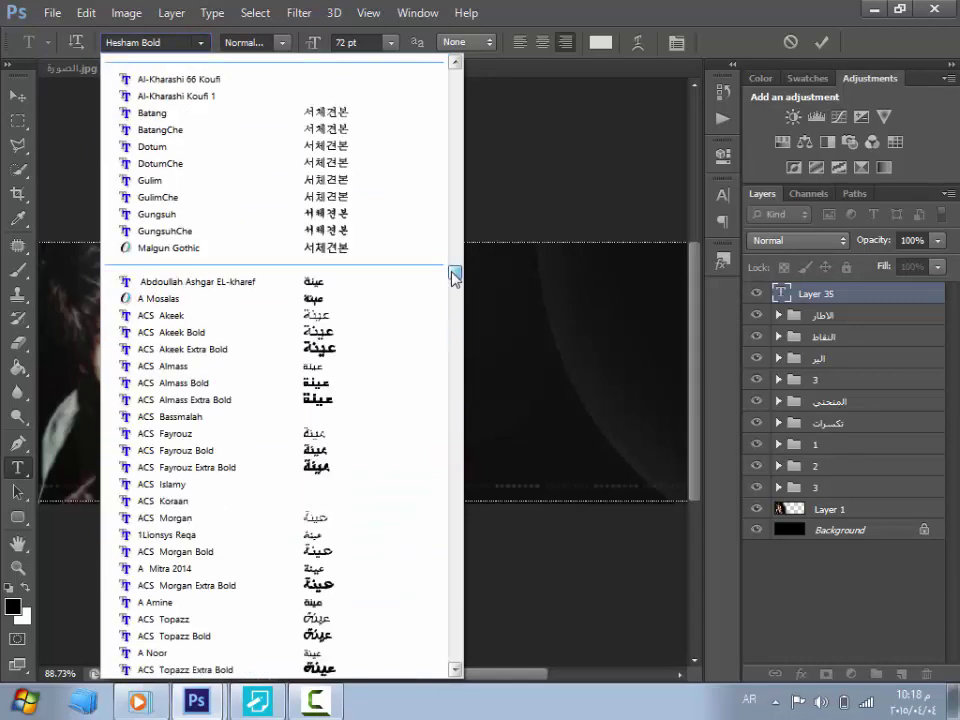
{"action": "scroll", "coordinate": [390, 370], "scroll_direction": "down", "scroll_amount": 3}
{"action": "scroll", "coordinate": [383, 399], "scroll_direction": "down", "scroll_amount": 17}
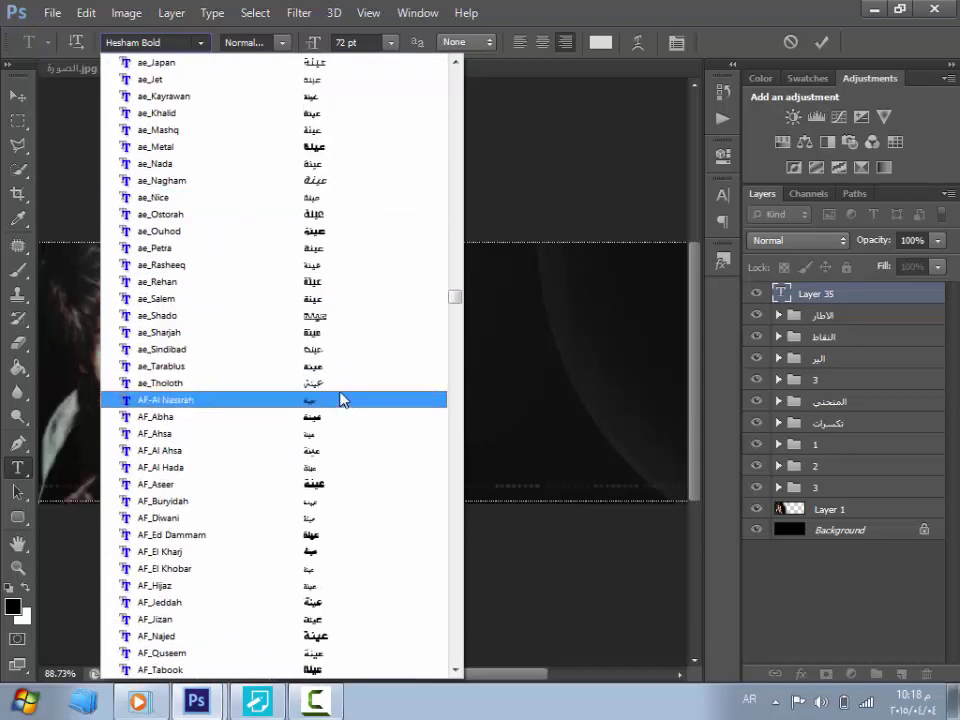
{"action": "scroll", "coordinate": [321, 330], "scroll_direction": "down", "scroll_amount": 2}
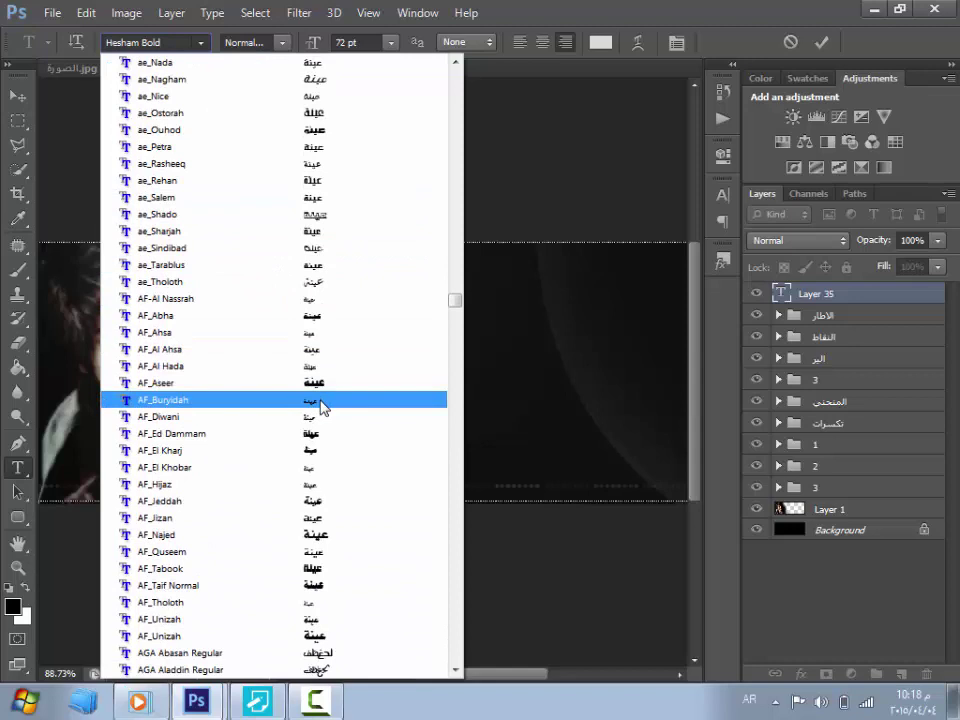
{"action": "scroll", "coordinate": [311, 336], "scroll_direction": "down", "scroll_amount": 9}
{"action": "scroll", "coordinate": [309, 333], "scroll_direction": "down", "scroll_amount": 3}
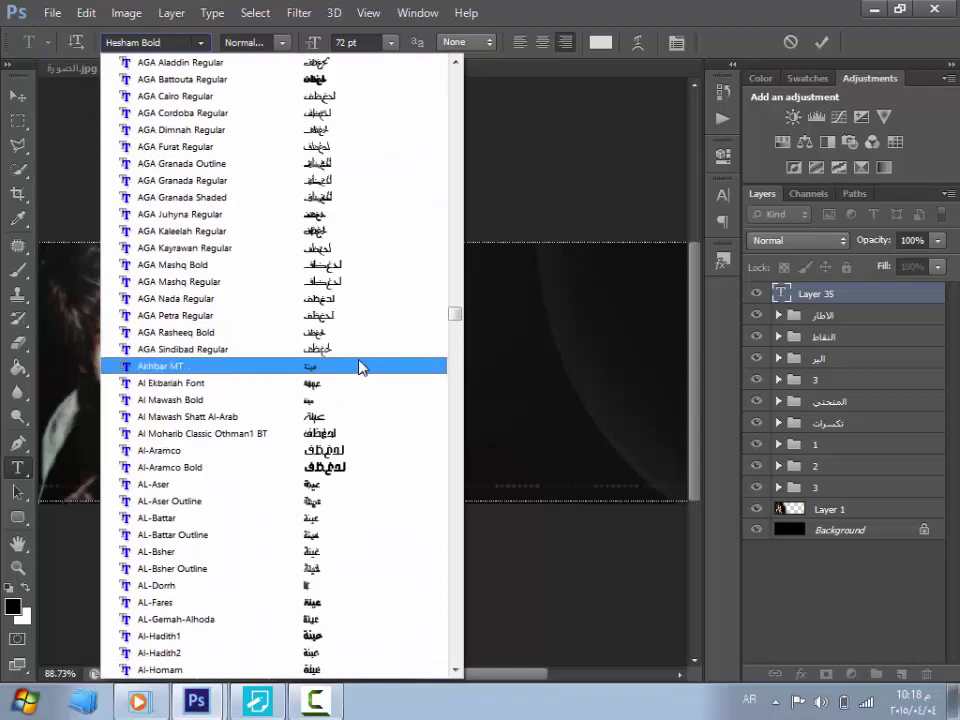
{"action": "left_click", "coordinate": [315, 416]}
{"action": "key", "text": "Down"}
{"action": "mouse_move", "coordinate": [345, 243]}
{"action": "left_mouse_down"}
{"action": "mouse_move", "coordinate": [347, 261]}
{"action": "mouse_move", "coordinate": [343, 231]}
{"action": "mouse_move", "coordinate": [343, 240]}
{"action": "left_mouse_up"}
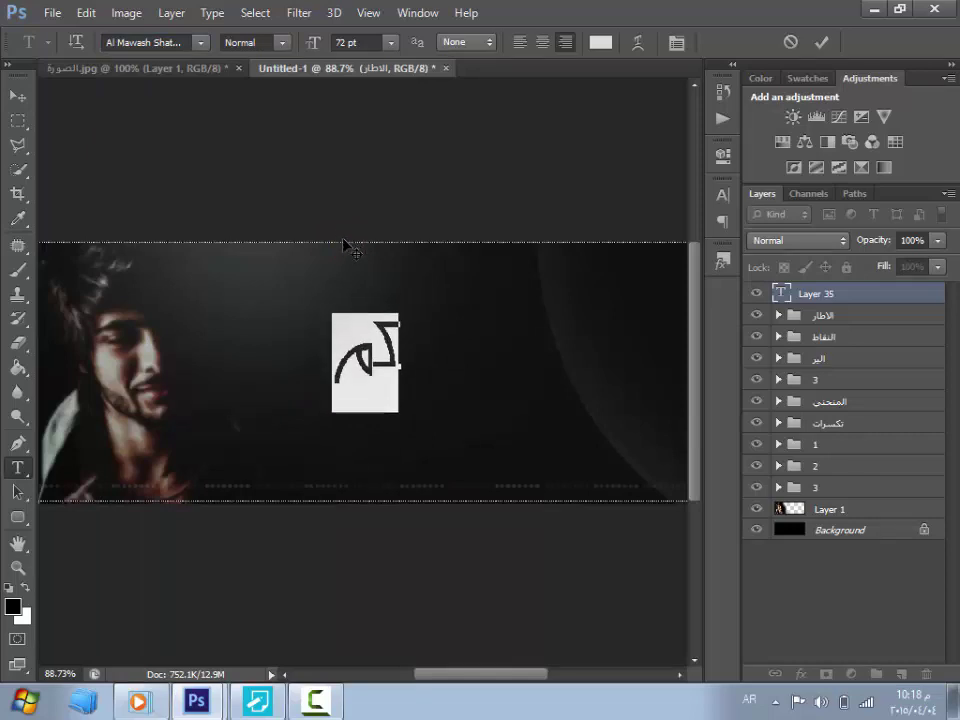
{"action": "left_click", "coordinate": [810, 302]}
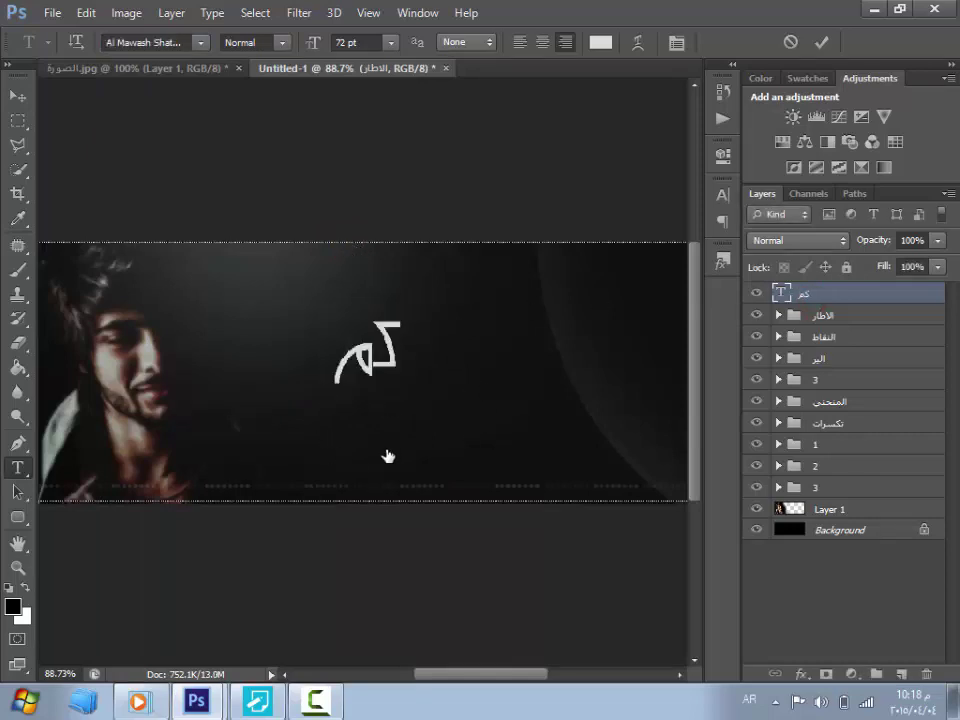
Step: Add the word اتمنى as a separate text layer in the ACS Topazz font, placed directly left of كم
{"action": "left_click", "coordinate": [443, 370]}
{"action": "type", "text": "اتهنى"}
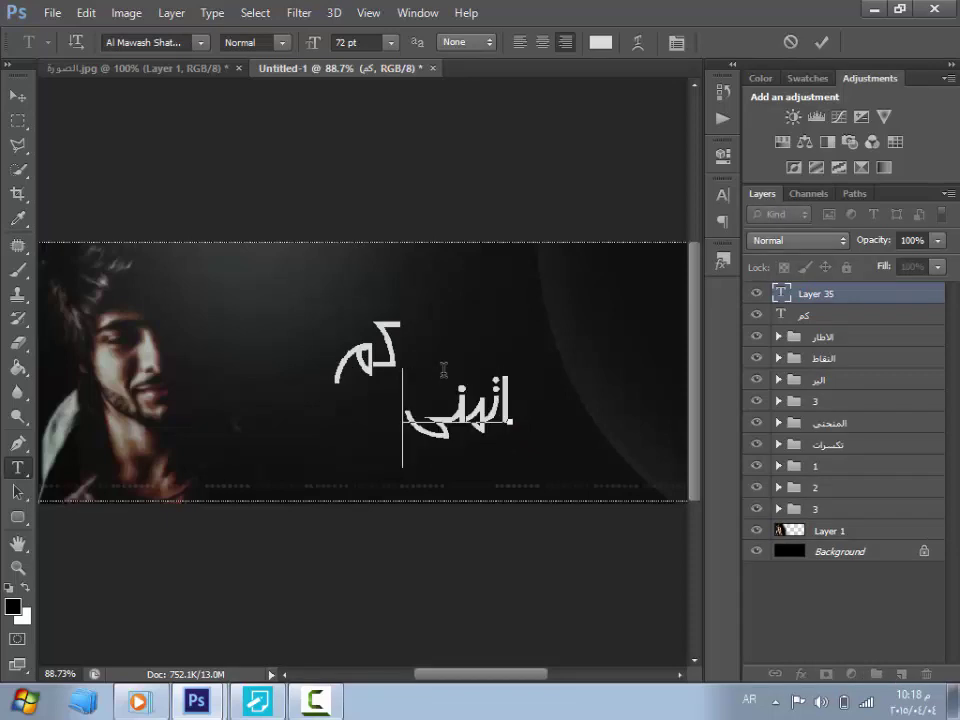
{"action": "key", "text": "ctrl+a"}
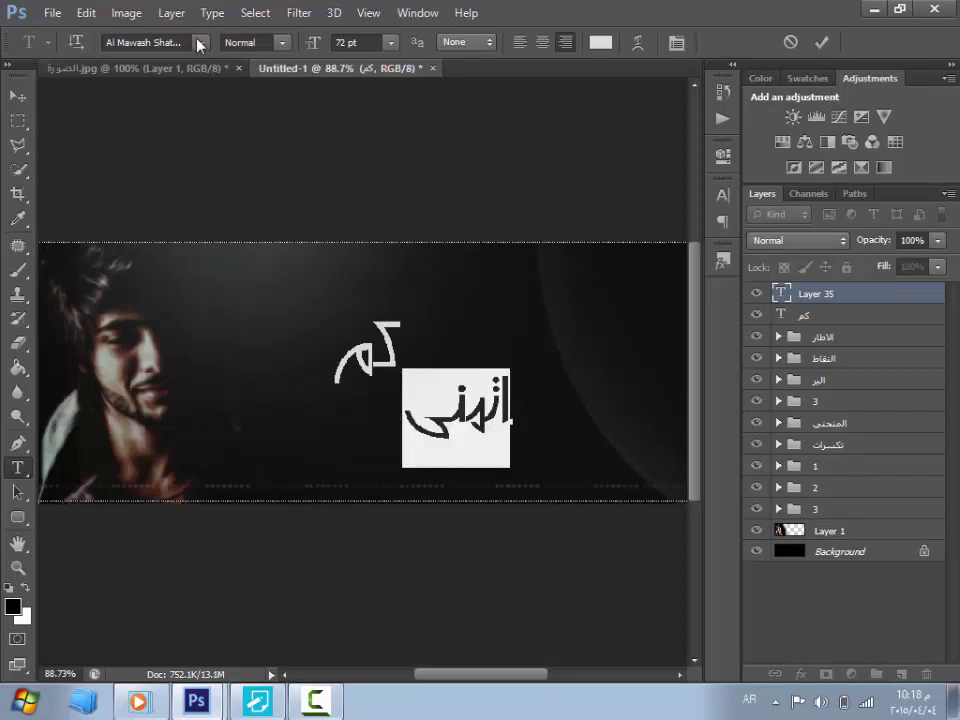
{"action": "left_click", "coordinate": [200, 43]}
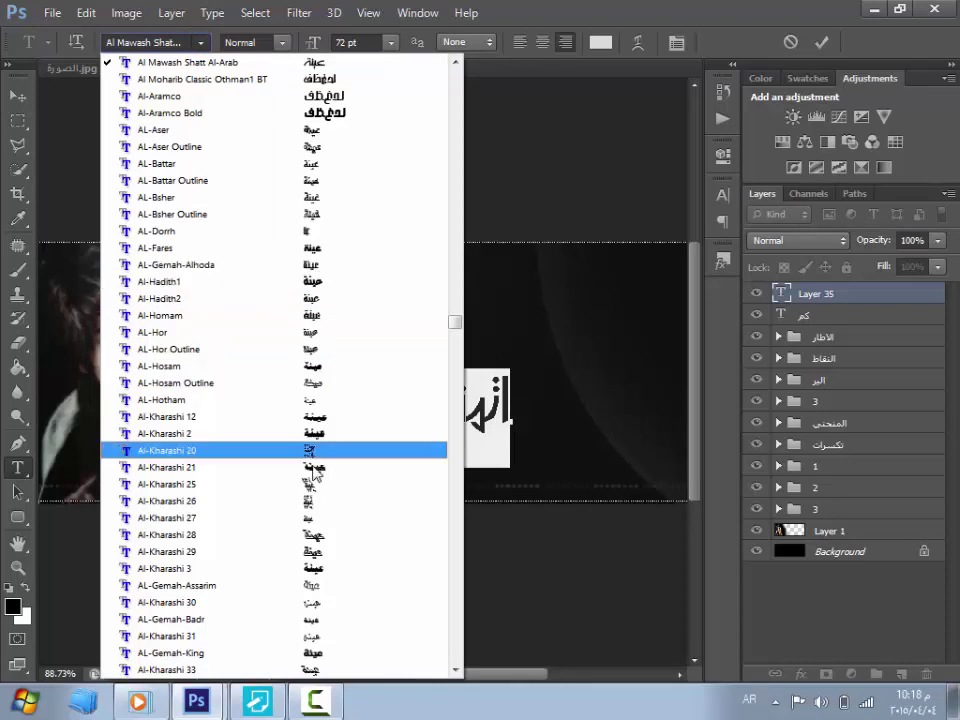
{"action": "left_click", "coordinate": [315, 636]}
{"action": "left_click_drag", "start_coordinate": [394, 300], "coordinate": [228, 235]}
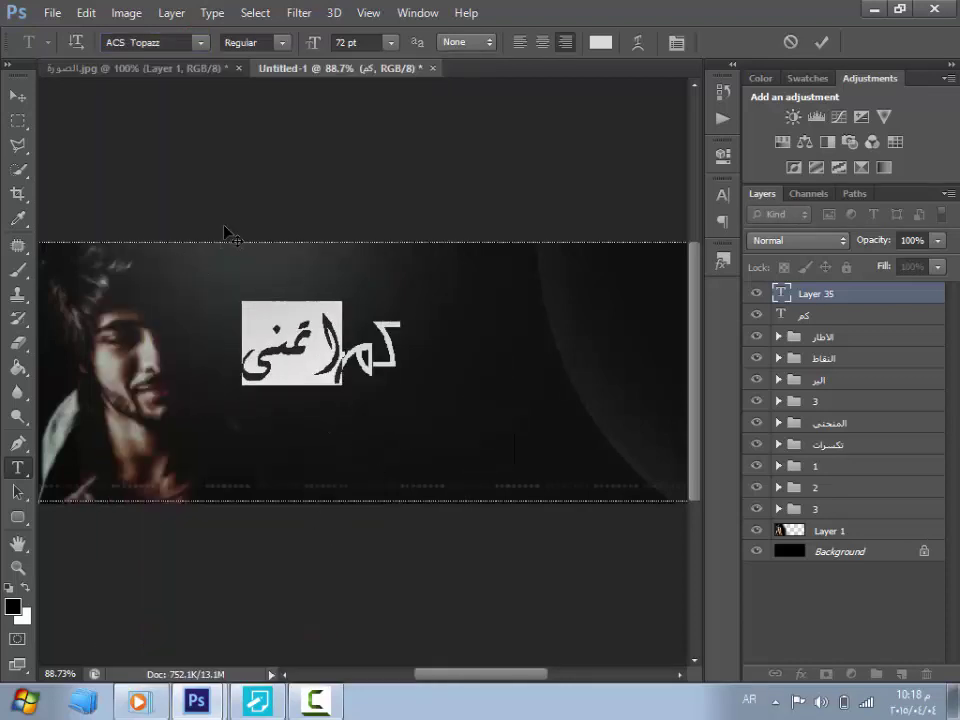
{"action": "left_click", "coordinate": [818, 293]}
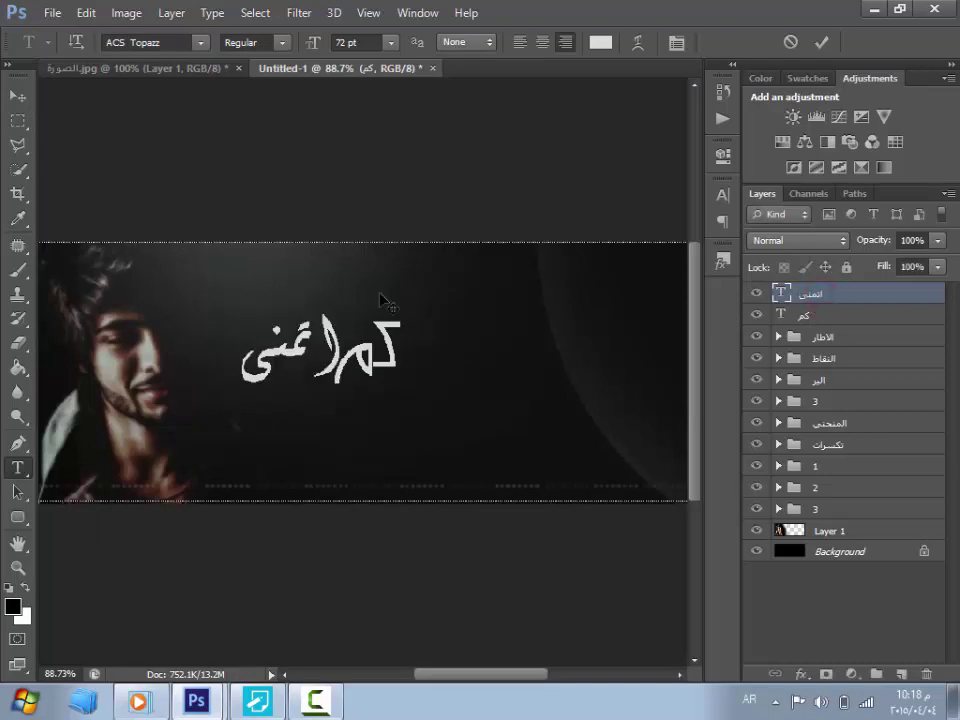
Step: Rotate the اتمنى text by about -9° with Free Transform
{"action": "key", "text": "ctrl+r"}
{"action": "key", "text": "ctrl+r"}
{"action": "key", "text": "ctrl+t"}
{"action": "left_click_drag", "start_coordinate": [475, 385], "coordinate": [479, 357]}
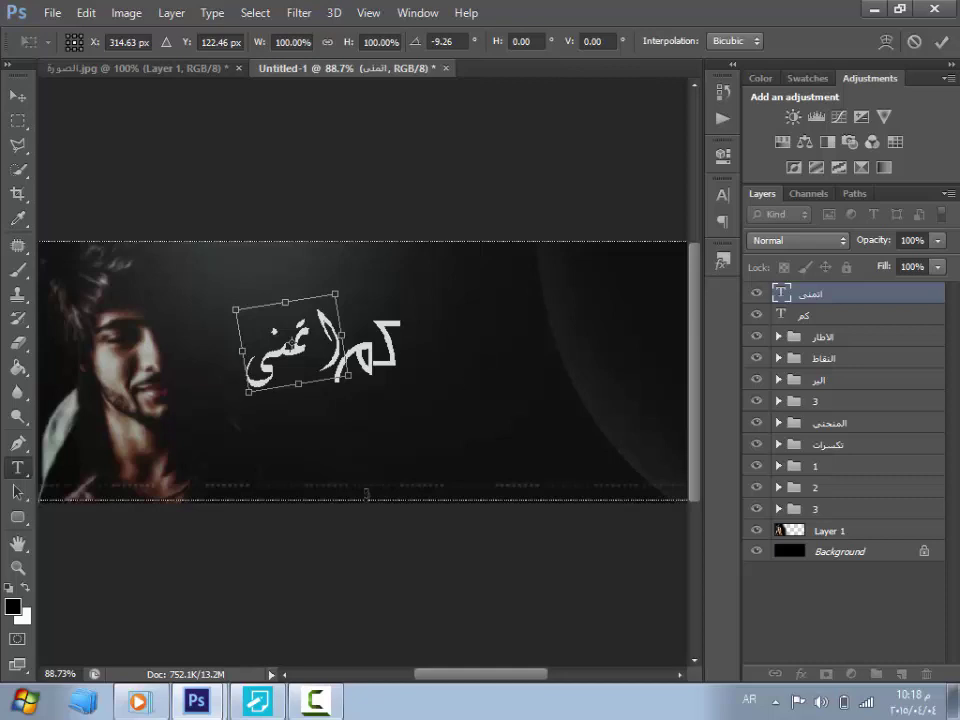
{"action": "key", "text": "Return"}
{"action": "left_click", "coordinate": [316, 700]}
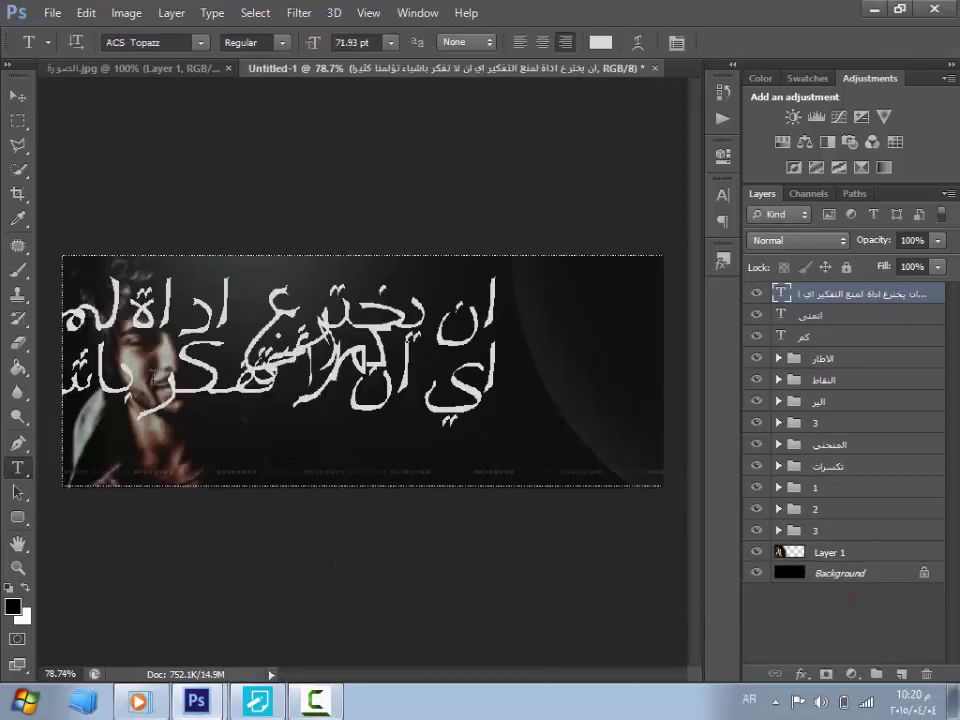
Step: Set the size of the whole two-line sentence text to 24 pt
{"action": "left_click", "coordinate": [200, 380]}
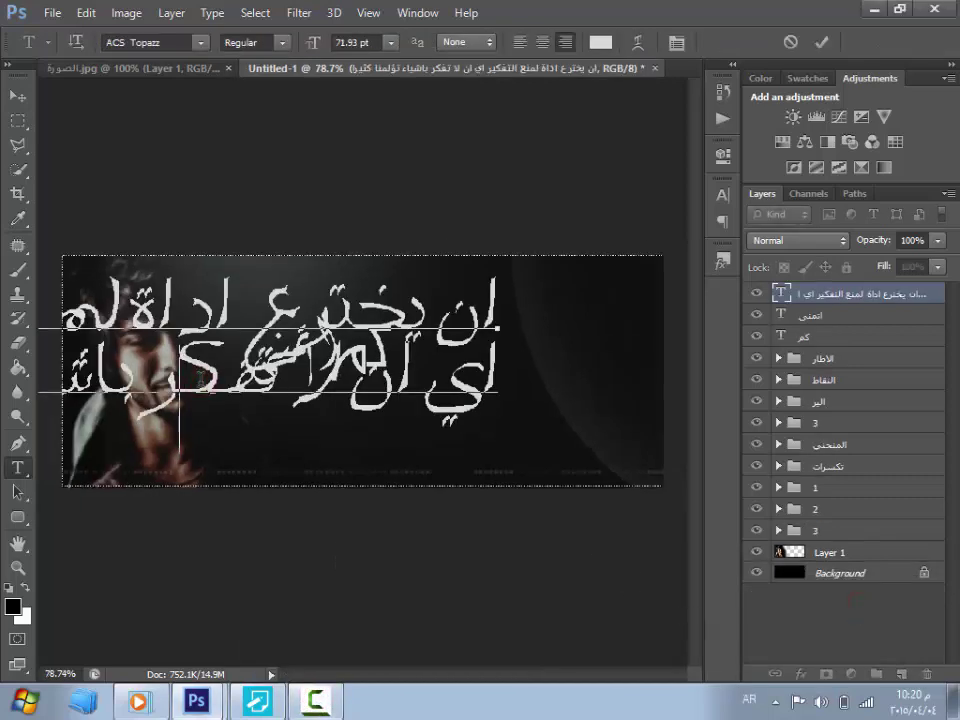
{"action": "key", "text": "ctrl+a"}
{"action": "left_click", "coordinate": [390, 44]}
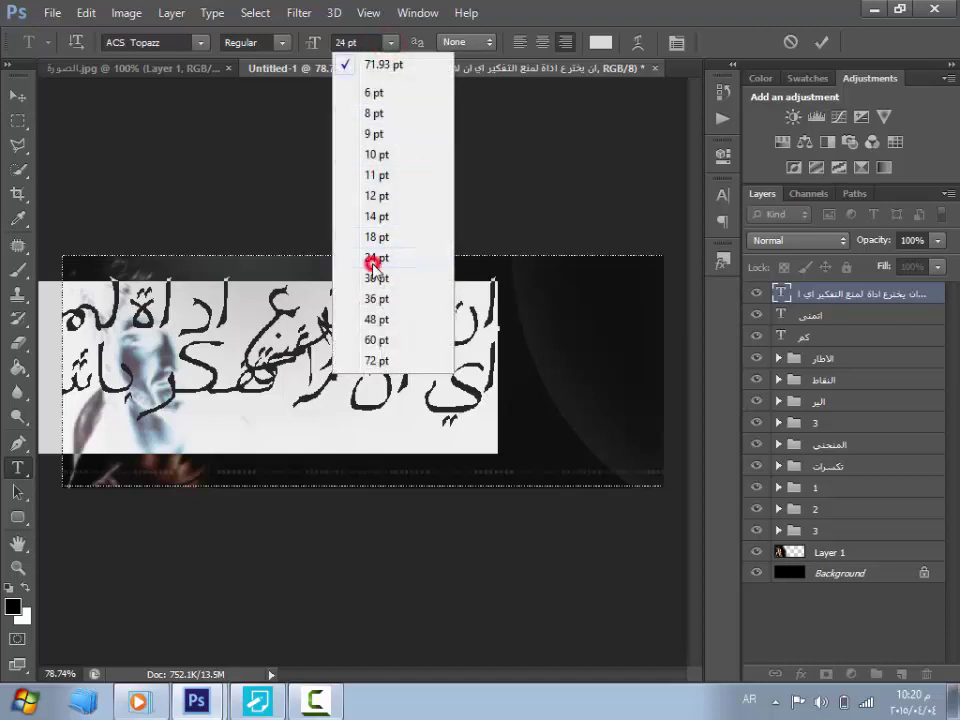
{"action": "left_click", "coordinate": [373, 257]}
Step: Set the two-line sentence's font to Hacen Tehran and place it just below the كم اتمنى title
{"action": "mouse_move", "coordinate": [138, 700]}
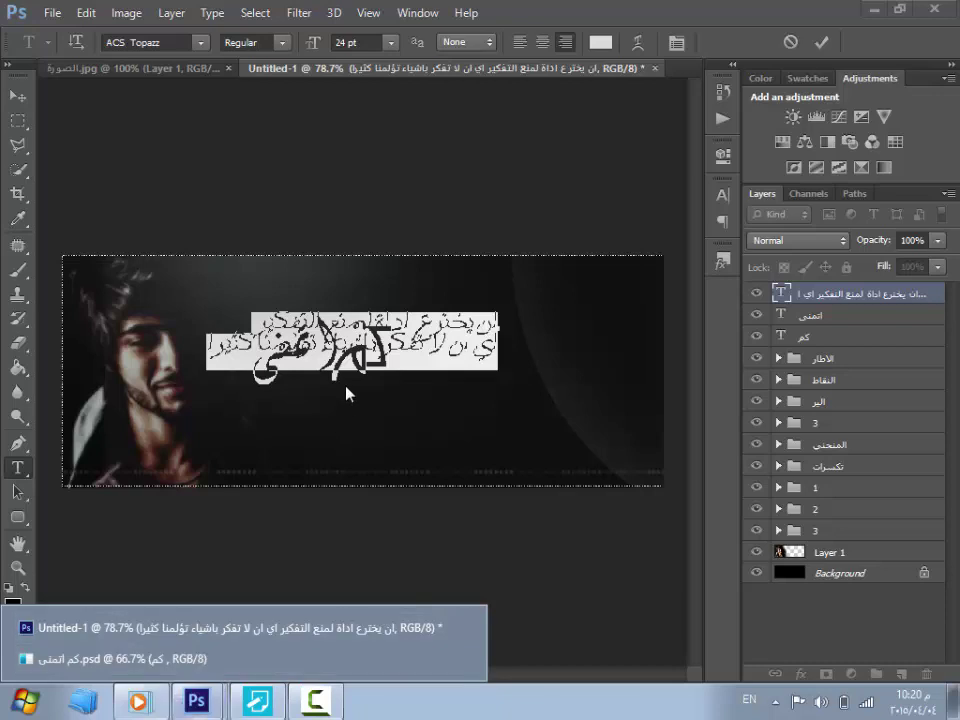
{"action": "left_click", "coordinate": [198, 44]}
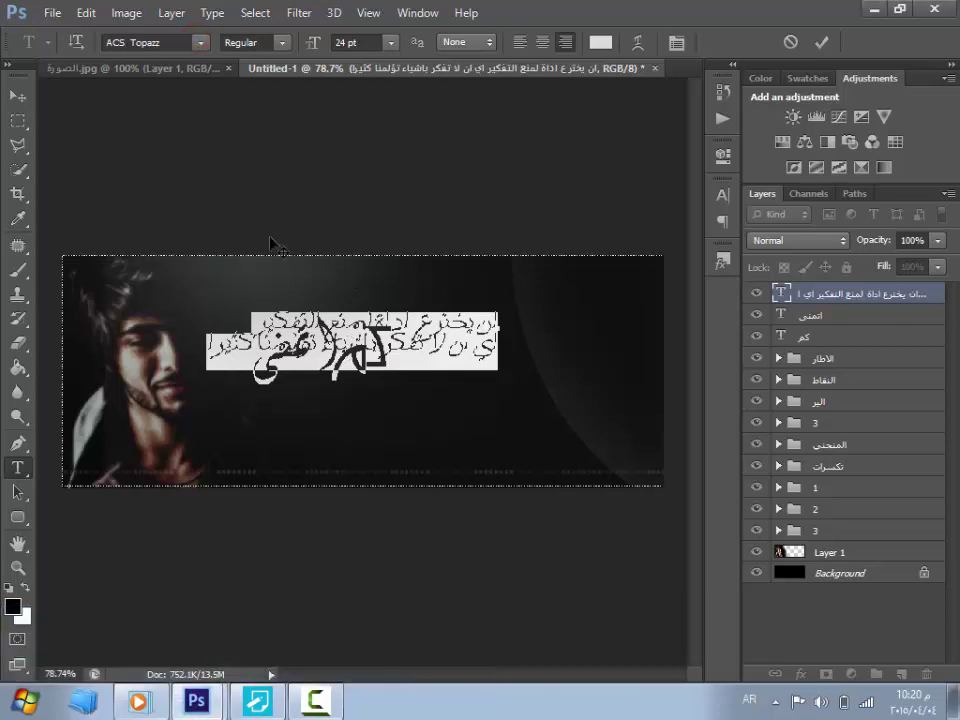
{"action": "left_click", "coordinate": [200, 42]}
{"action": "scroll", "coordinate": [262, 260], "scroll_direction": "down", "scroll_amount": 10}
{"action": "scroll", "coordinate": [262, 268], "scroll_direction": "down", "scroll_amount": 15}
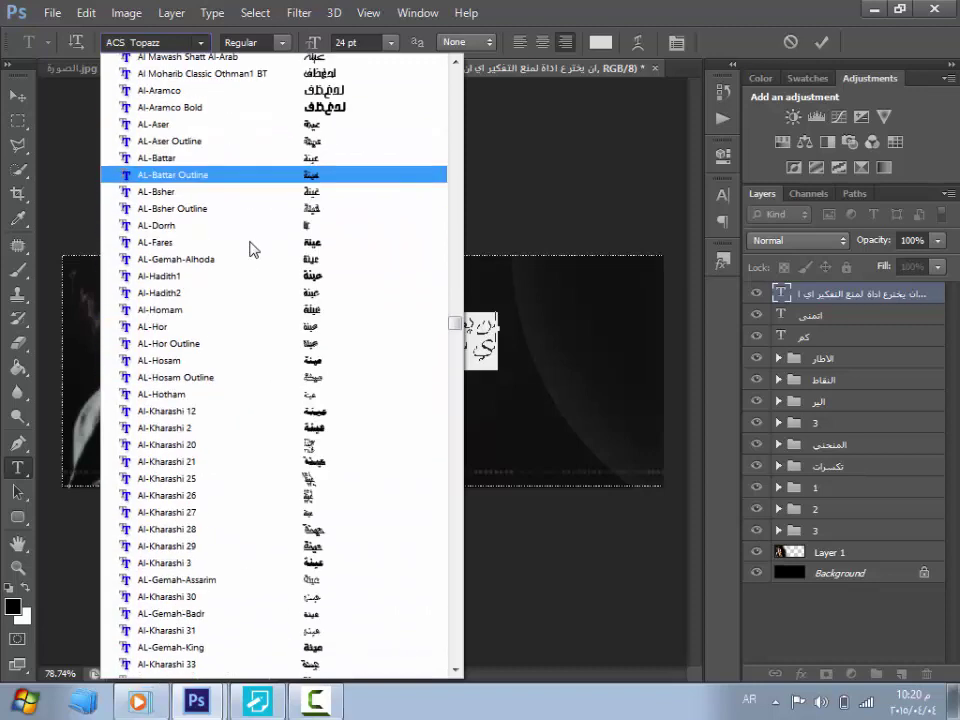
{"action": "scroll", "coordinate": [270, 295], "scroll_direction": "down", "scroll_amount": 13}
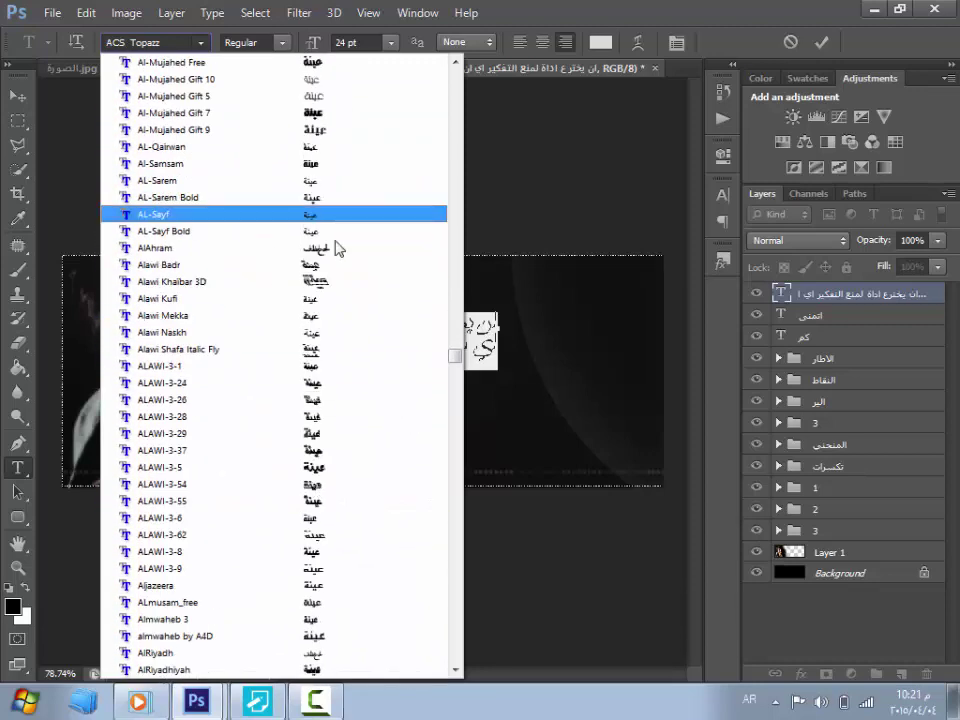
{"action": "scroll", "coordinate": [305, 340], "scroll_direction": "down", "scroll_amount": 18}
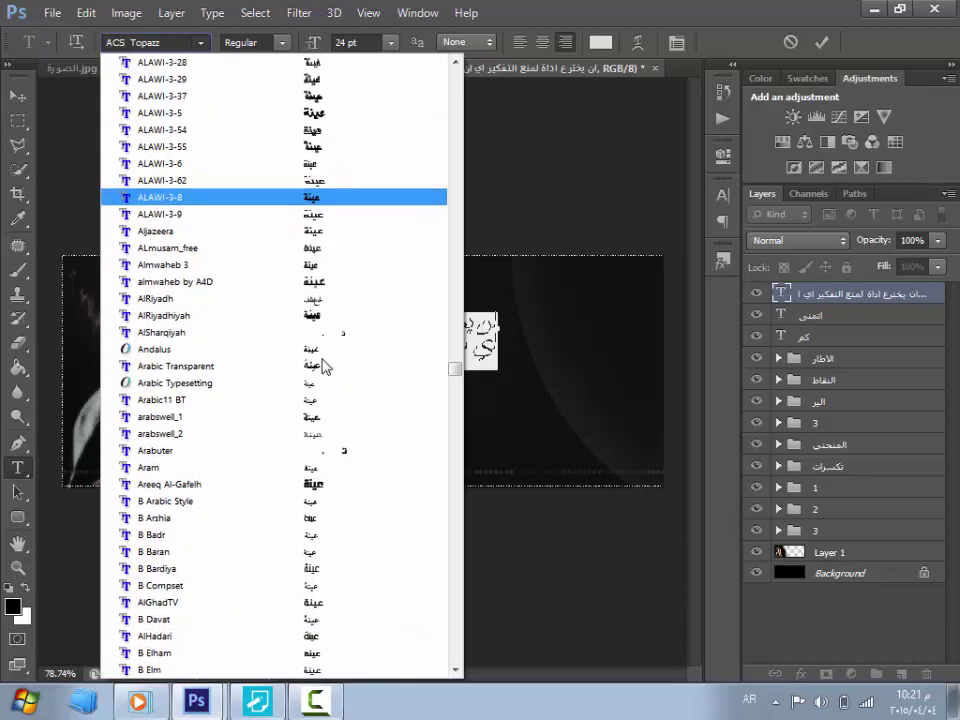
{"action": "scroll", "coordinate": [300, 315], "scroll_direction": "down", "scroll_amount": 19}
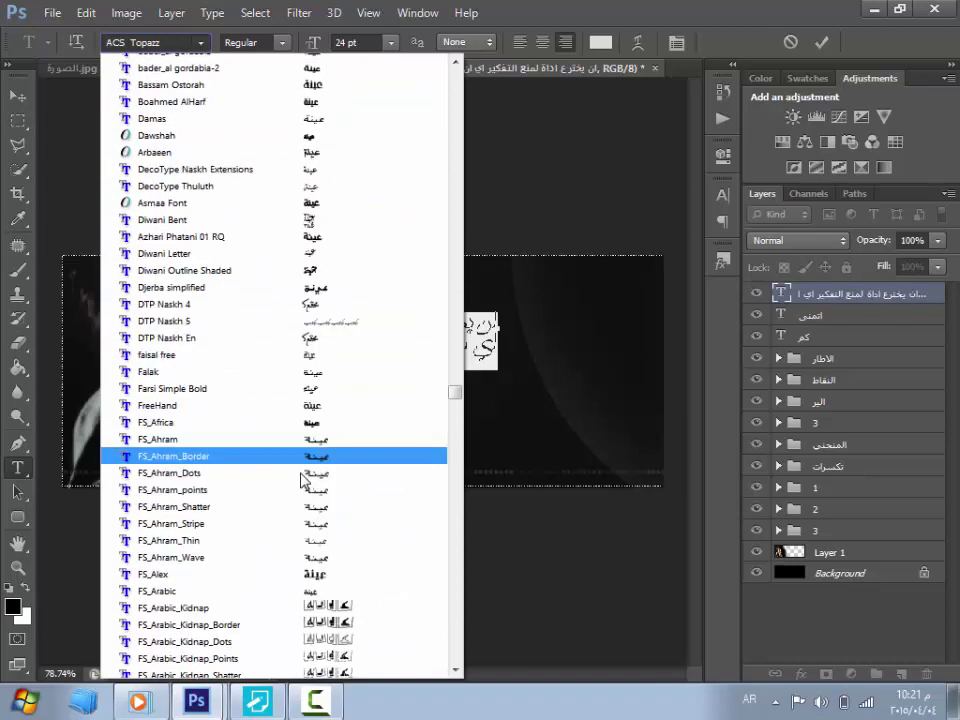
{"action": "scroll", "coordinate": [268, 332], "scroll_direction": "down", "scroll_amount": 5}
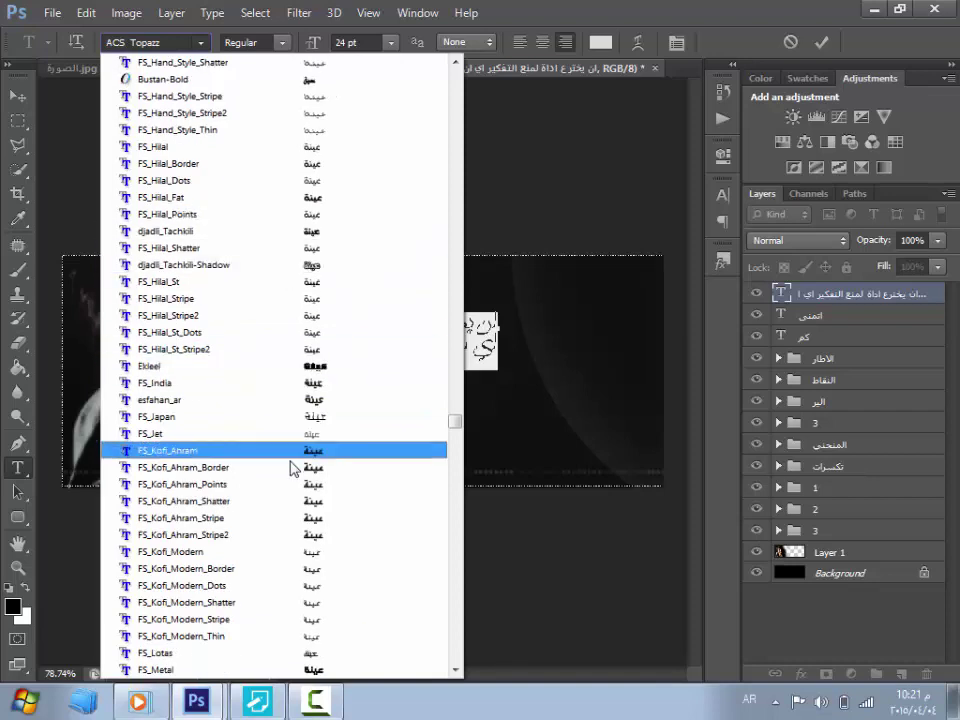
{"action": "scroll", "coordinate": [310, 317], "scroll_direction": "down", "scroll_amount": 10}
{"action": "scroll", "coordinate": [314, 317], "scroll_direction": "down", "scroll_amount": 13}
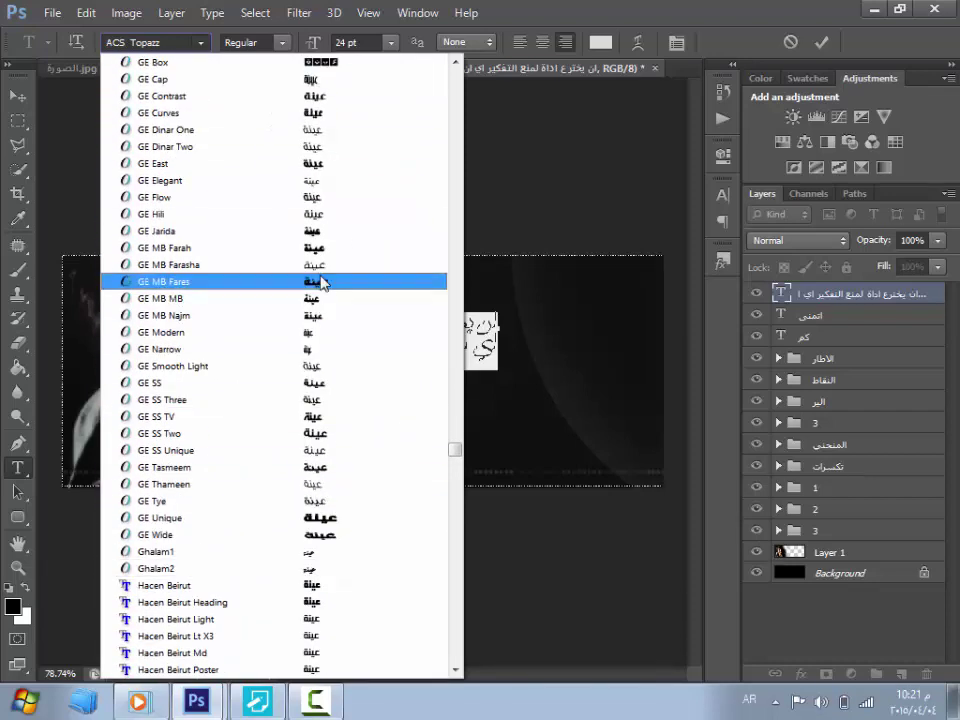
{"action": "scroll", "coordinate": [289, 318], "scroll_direction": "down", "scroll_amount": 14}
{"action": "scroll", "coordinate": [289, 318], "scroll_direction": "down", "scroll_amount": 8}
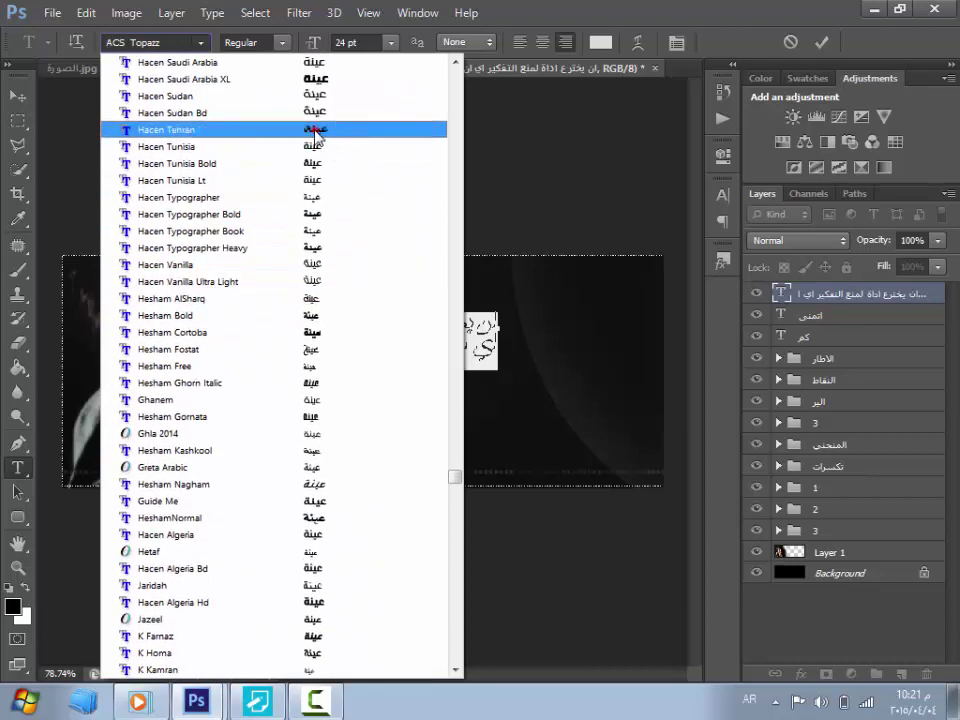
{"action": "left_click", "coordinate": [316, 133]}
{"action": "left_click_drag", "start_coordinate": [364, 188], "coordinate": [296, 271]}
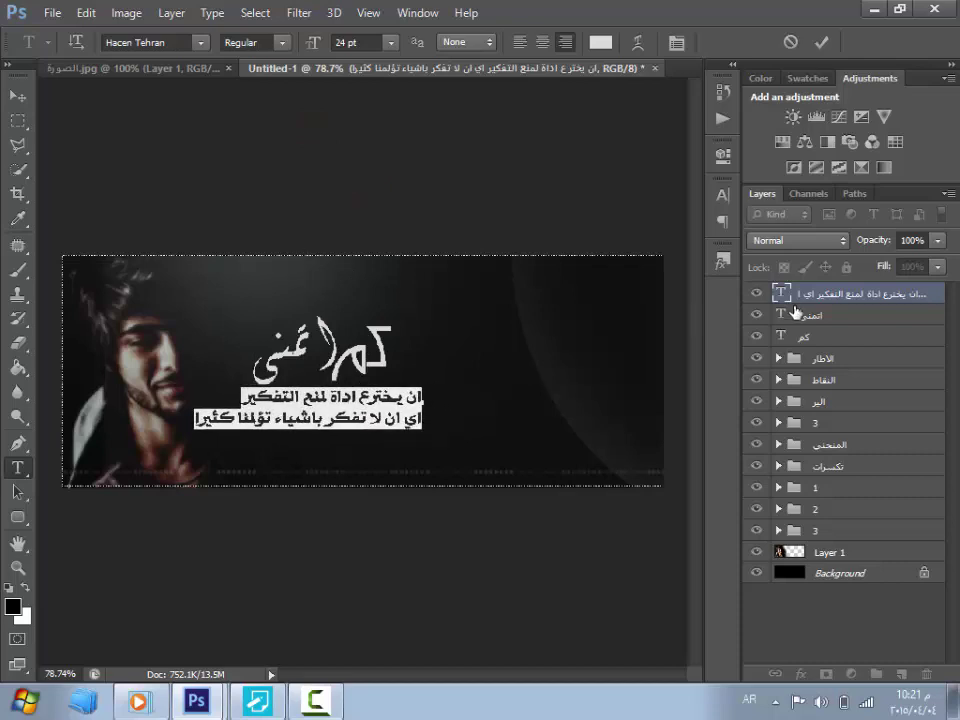
{"action": "key", "text": "ctrl+h"}
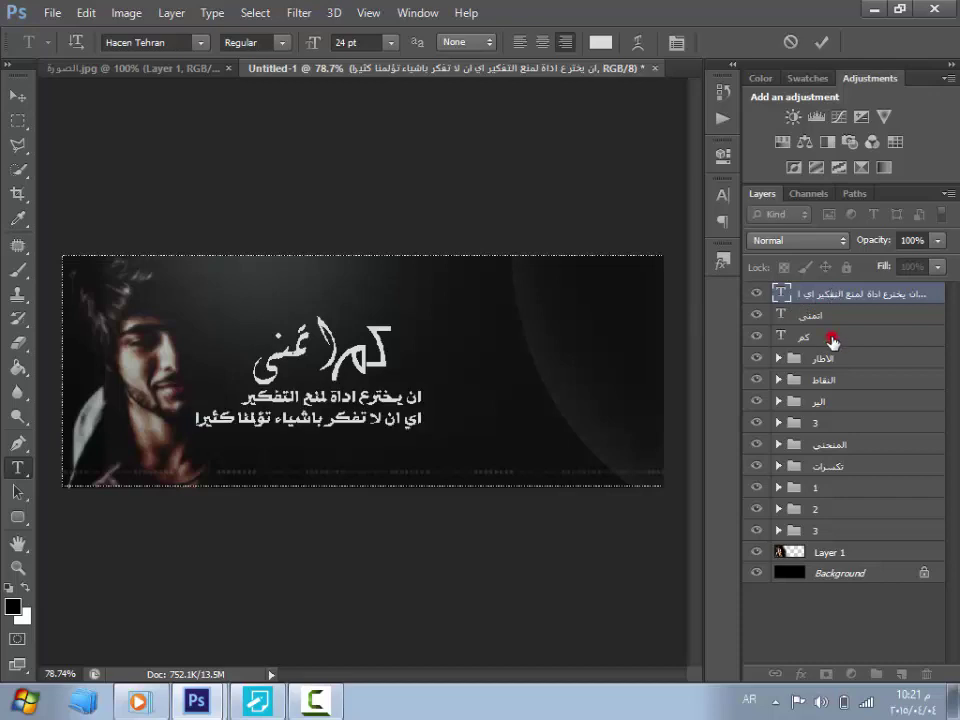
Step: Change the colour of the word كم in the title to bright red
{"action": "left_click", "coordinate": [868, 336]}
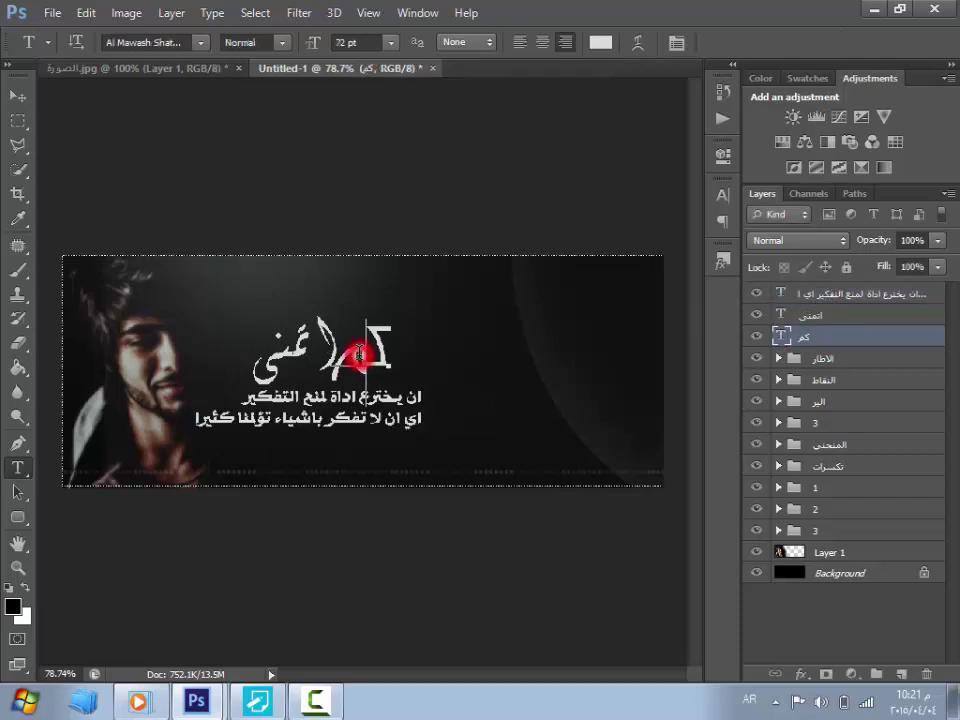
{"action": "double_click", "coordinate": [359, 355]}
{"action": "left_click", "coordinate": [602, 39]}
{"action": "left_click_drag", "start_coordinate": [506, 155], "coordinate": [745, 38]}
{"action": "left_click", "coordinate": [838, 42]}
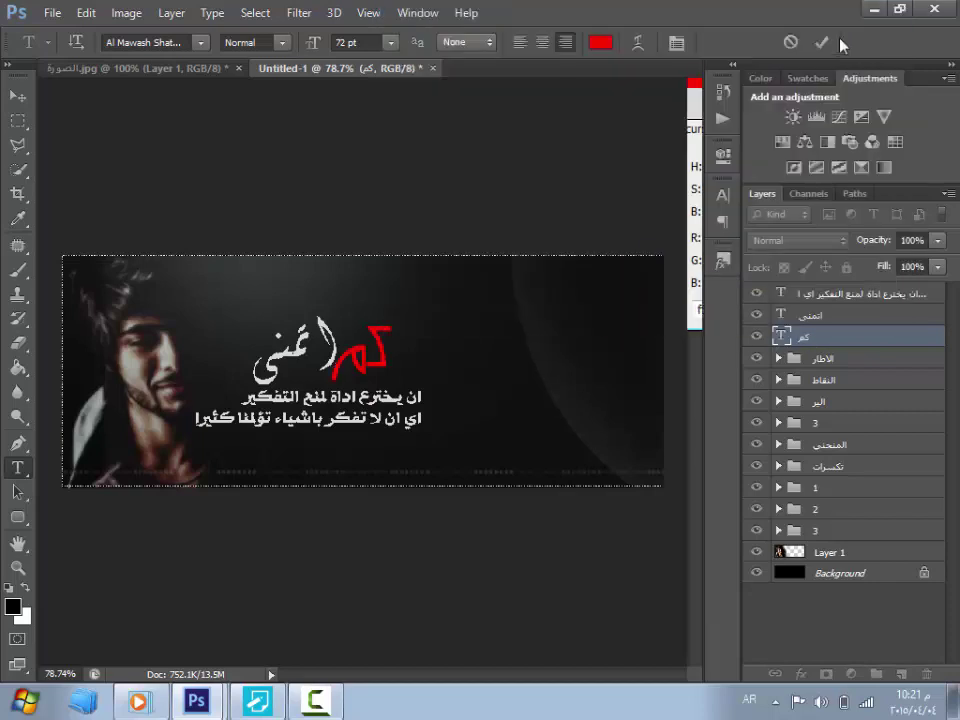
Step: Change the colour of the word اتمنى in the title to bright red, ff0000
{"action": "left_click", "coordinate": [311, 350]}
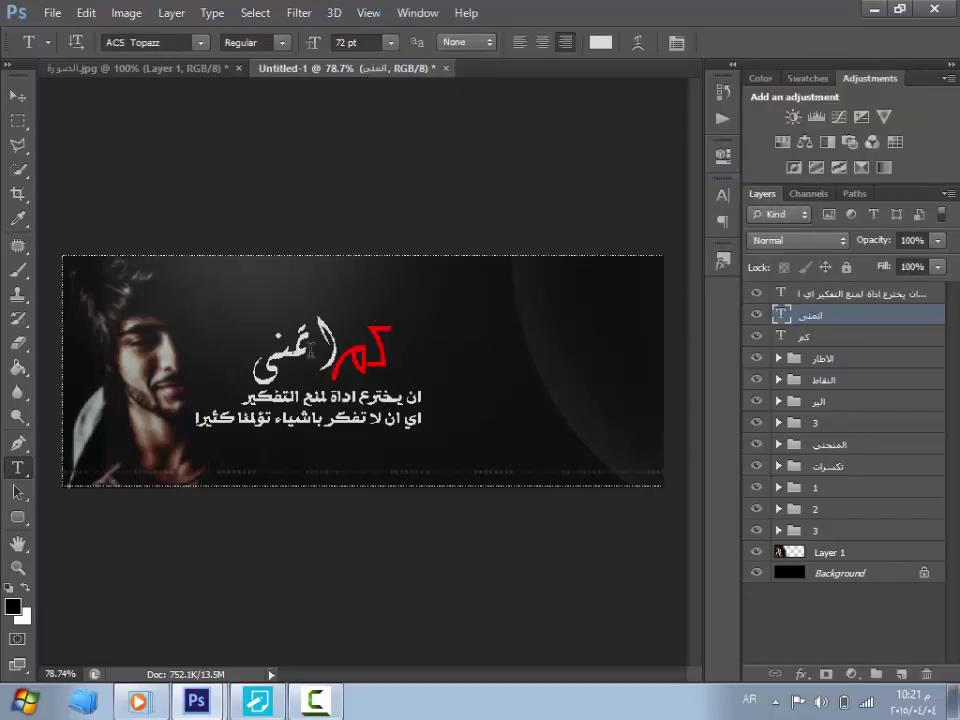
{"action": "key", "text": "ctrl+a"}
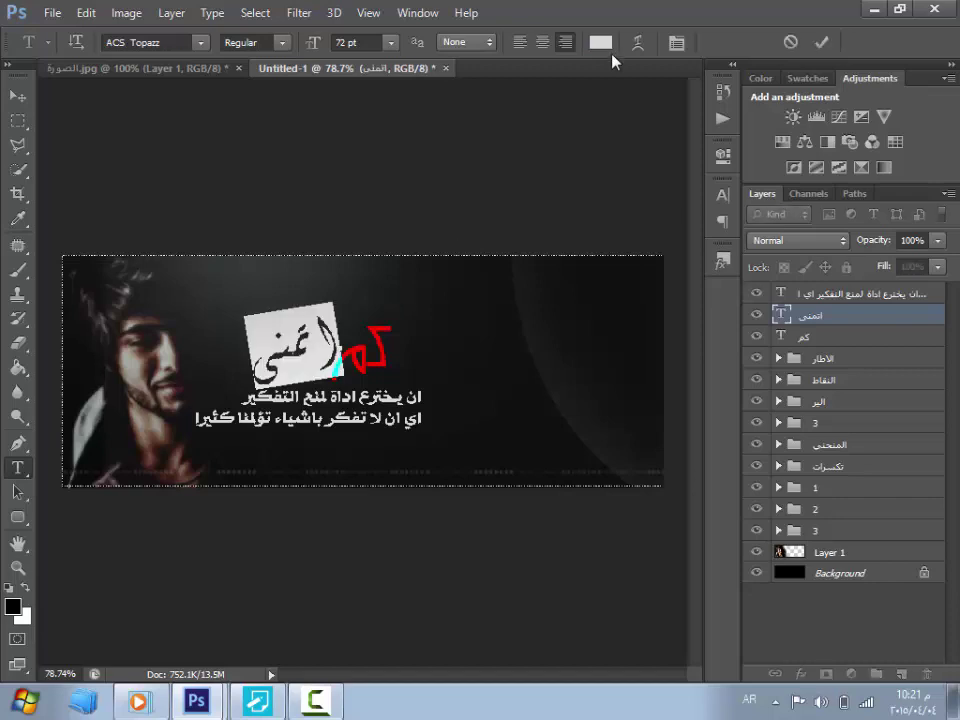
{"action": "left_click", "coordinate": [600, 42]}
{"action": "left_click", "coordinate": [600, 133]}
{"action": "left_click_drag", "start_coordinate": [716, 5], "coordinate": [790, 34]}
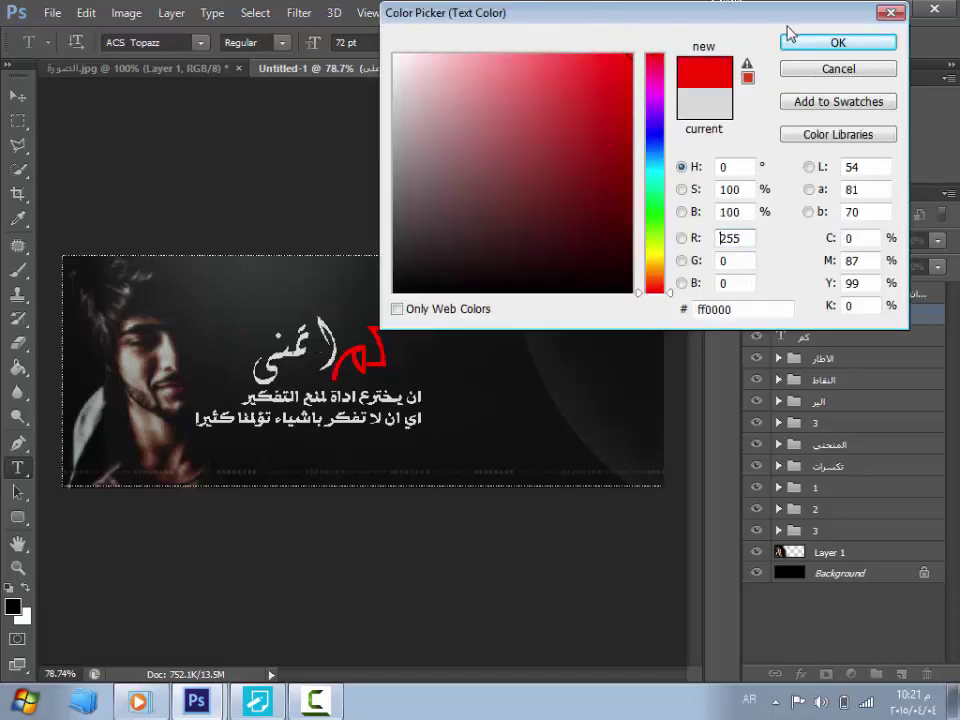
{"action": "left_click", "coordinate": [843, 45]}
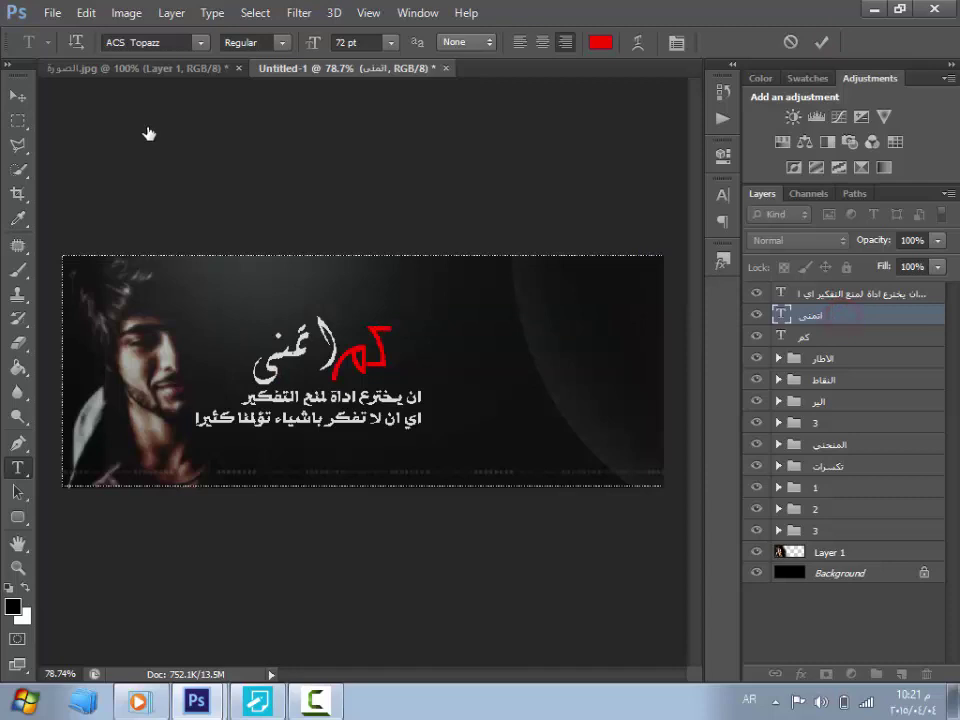
{"action": "left_click", "coordinate": [17, 95]}
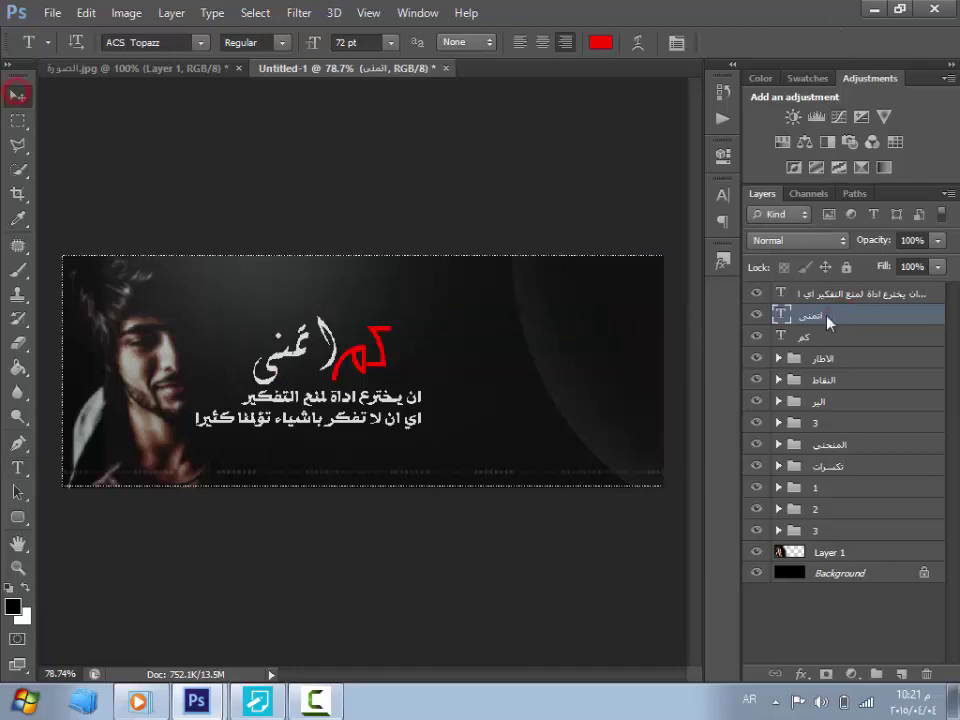
Step: Add a 2 px white outside Stroke effect to the اتمنى text layer
{"action": "left_click", "coordinate": [802, 677]}
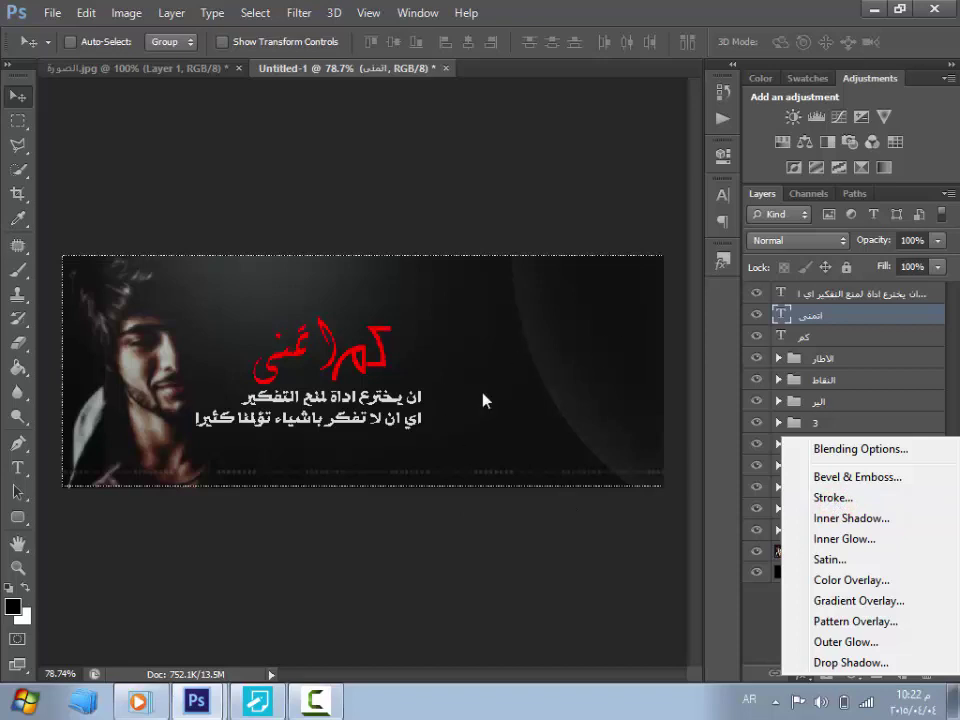
{"action": "left_click", "coordinate": [833, 497]}
{"action": "type", "text": "2"}
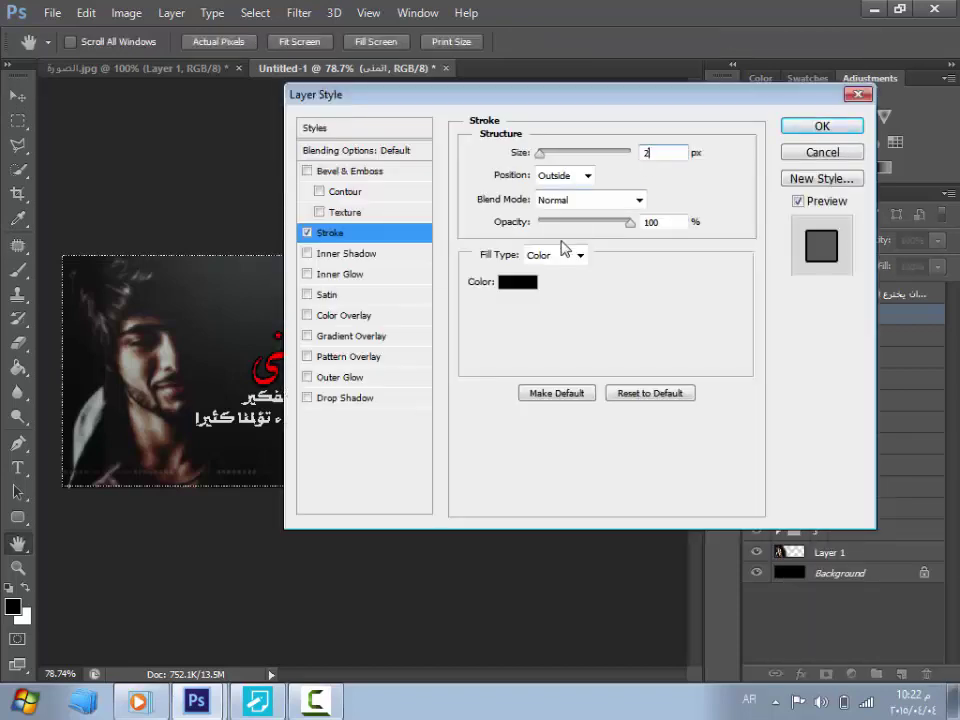
{"action": "left_click", "coordinate": [529, 284]}
{"action": "left_click", "coordinate": [389, 60]}
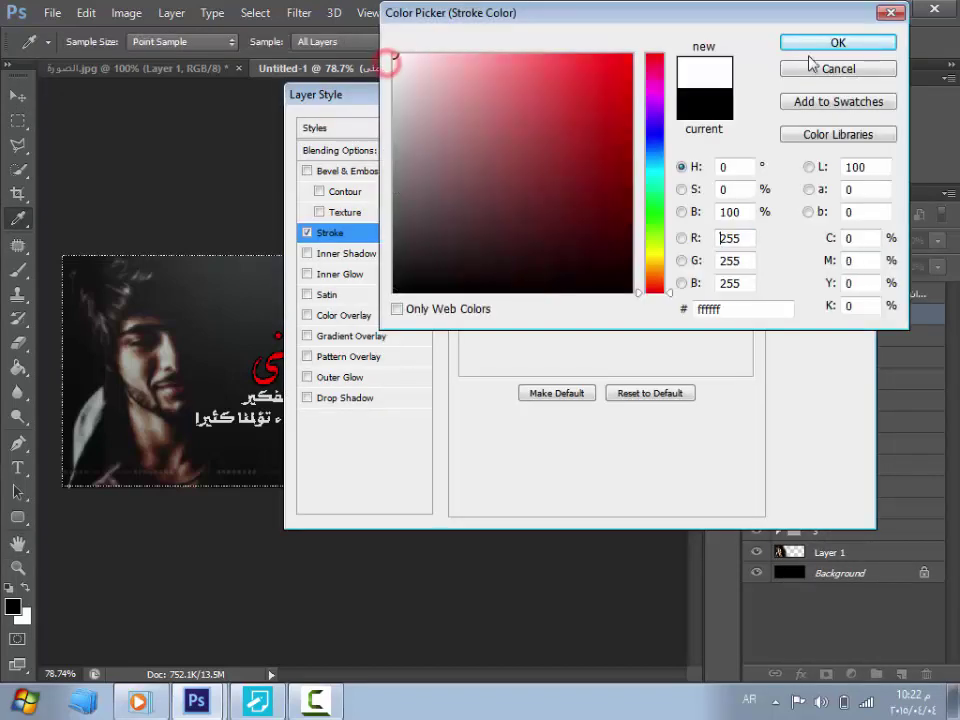
{"action": "left_click", "coordinate": [815, 42]}
Step: Add a Satin effect with lowered opacity to the اتمنى layer, apply the styles and collapse its effects list
{"action": "left_click", "coordinate": [360, 295]}
{"action": "left_click_drag", "start_coordinate": [584, 176], "coordinate": [566, 176]}
{"action": "double_click", "coordinate": [672, 177]}
{"action": "left_click", "coordinate": [843, 131]}
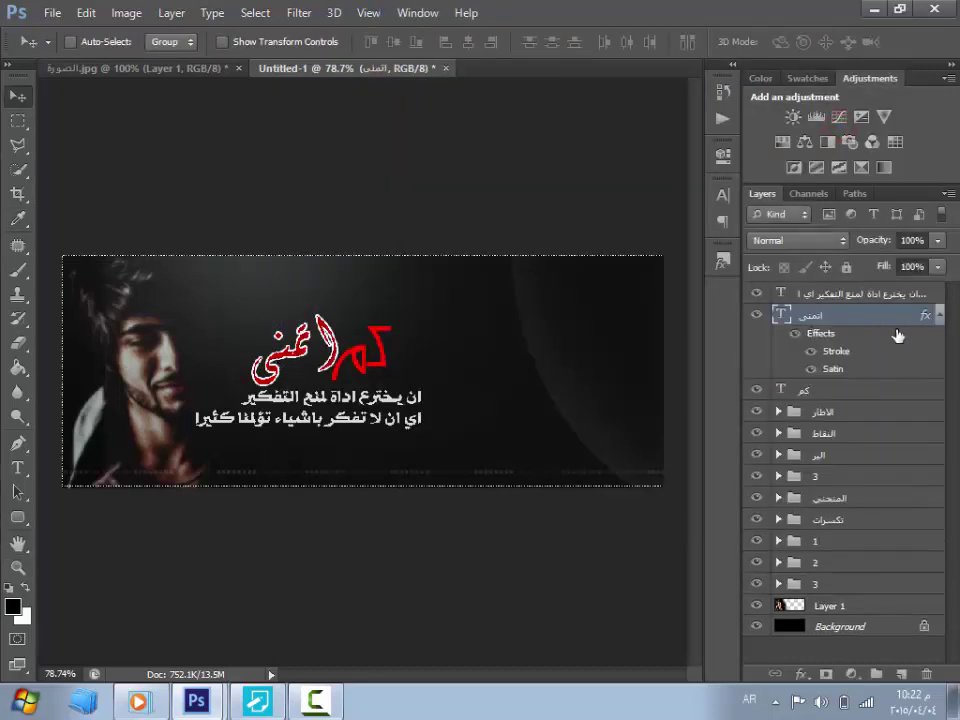
{"action": "left_click", "coordinate": [938, 316]}
Step: Add a 2 px white outside Stroke effect to the كم text layer
{"action": "left_click", "coordinate": [845, 334]}
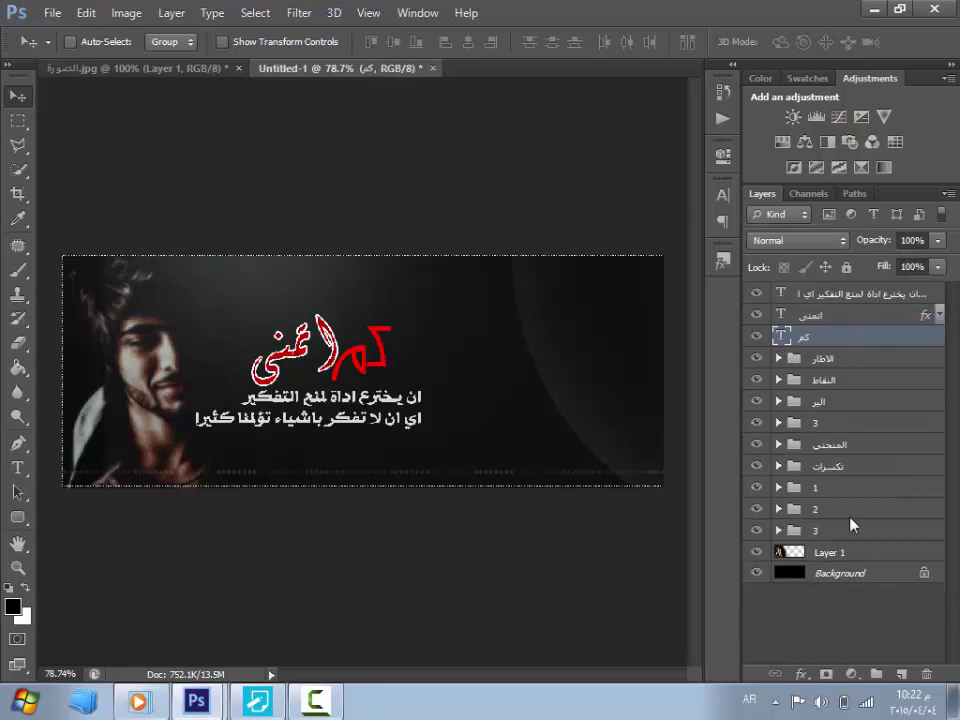
{"action": "left_click", "coordinate": [800, 674]}
{"action": "left_click", "coordinate": [826, 481]}
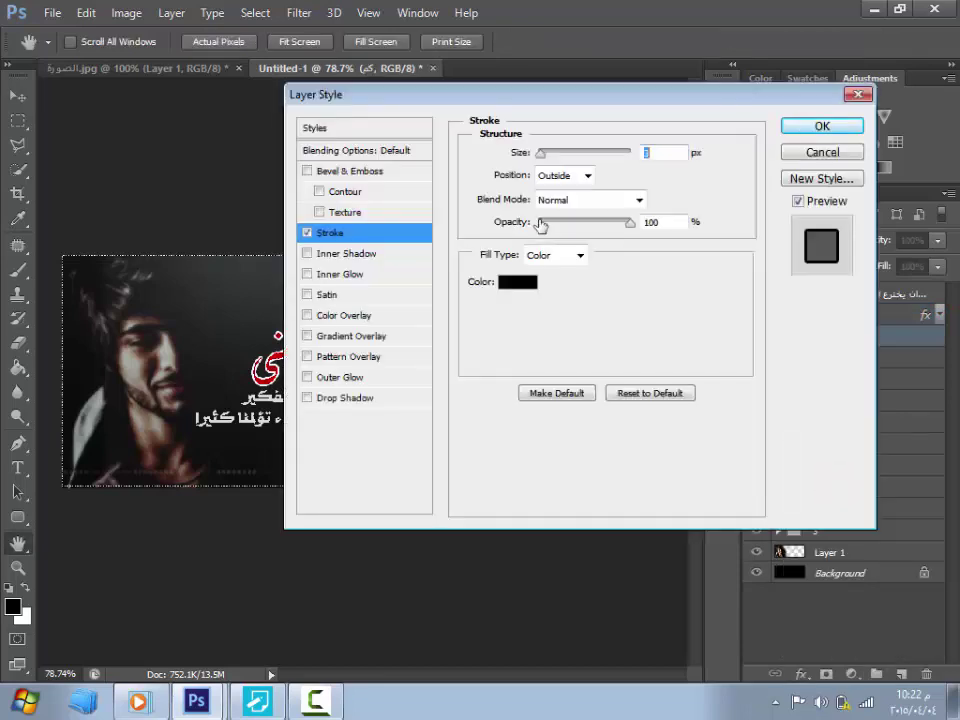
{"action": "type", "text": "2"}
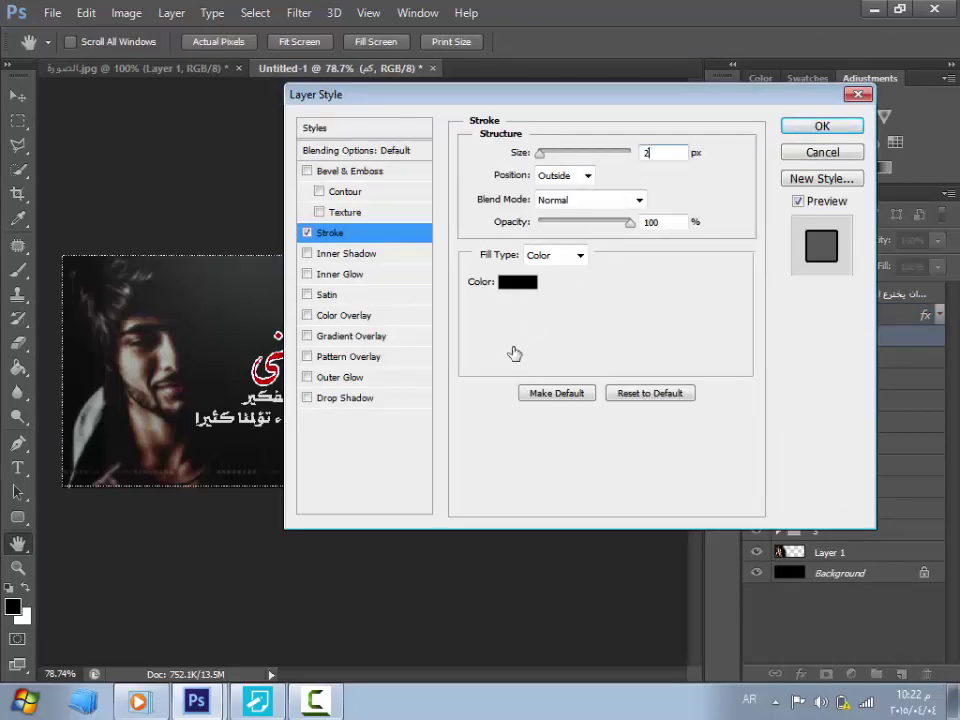
{"action": "left_click_drag", "start_coordinate": [498, 94], "coordinate": [395, 56]}
{"action": "key", "text": "Return"}
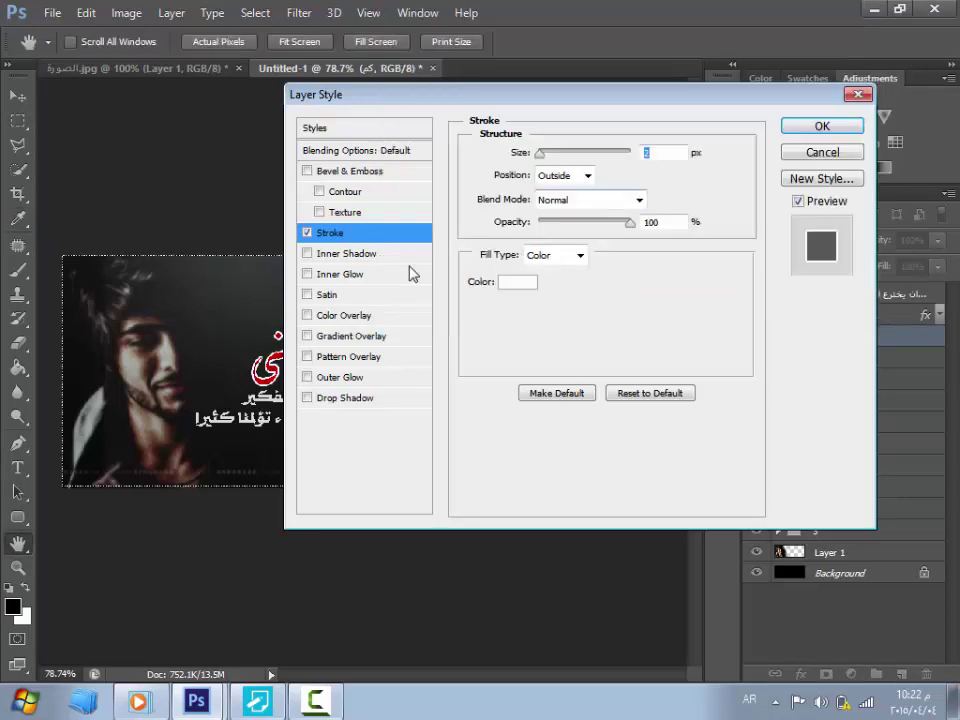
Step: Add a Satin effect with lowered opacity to the كم layer and apply the layer style
{"action": "left_click", "coordinate": [325, 294]}
{"action": "left_click_drag", "start_coordinate": [579, 182], "coordinate": [561, 178]}
{"action": "key", "text": "Return"}
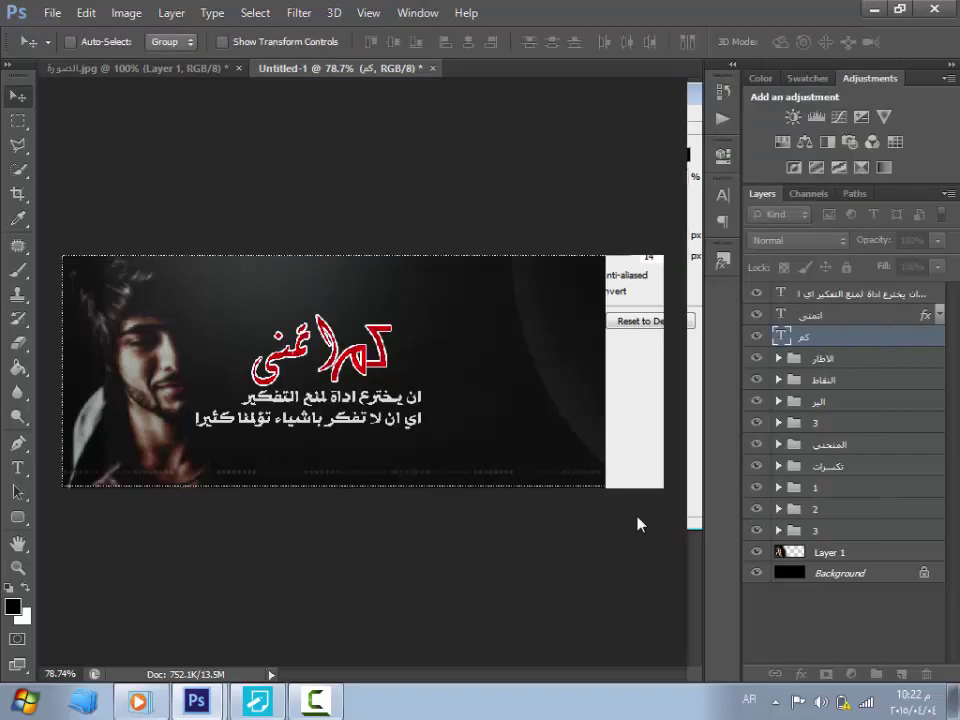
{"action": "left_click", "coordinate": [316, 703]}
{"action": "left_click", "coordinate": [865, 621]}
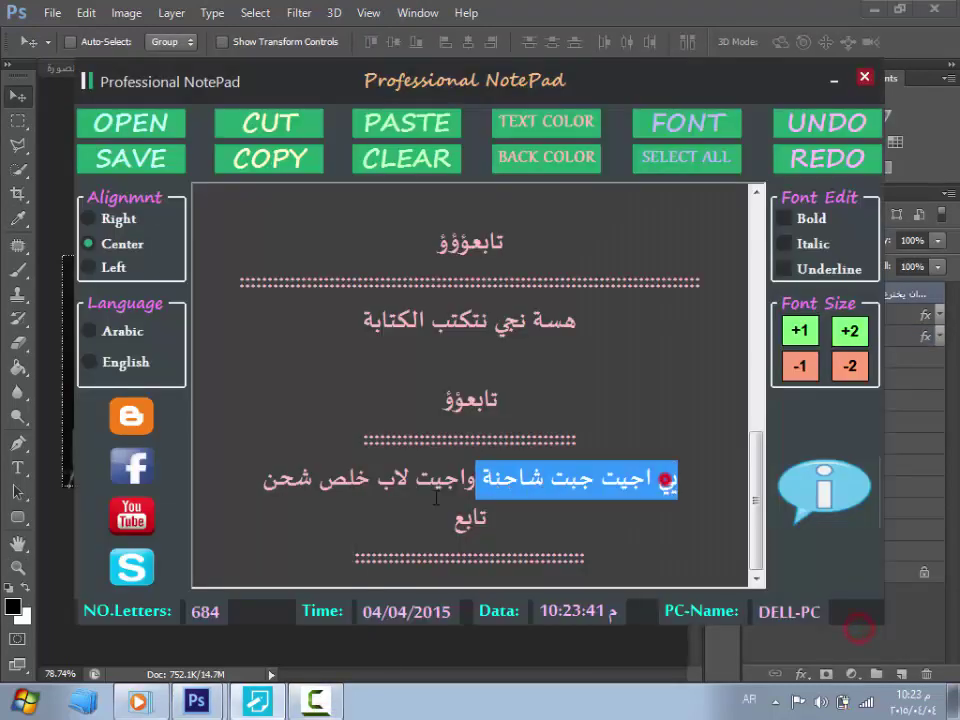
{"action": "left_click_drag", "start_coordinate": [486, 514], "coordinate": [440, 507]}
{"action": "left_click", "coordinate": [487, 515]}
{"action": "left_click", "coordinate": [838, 84]}
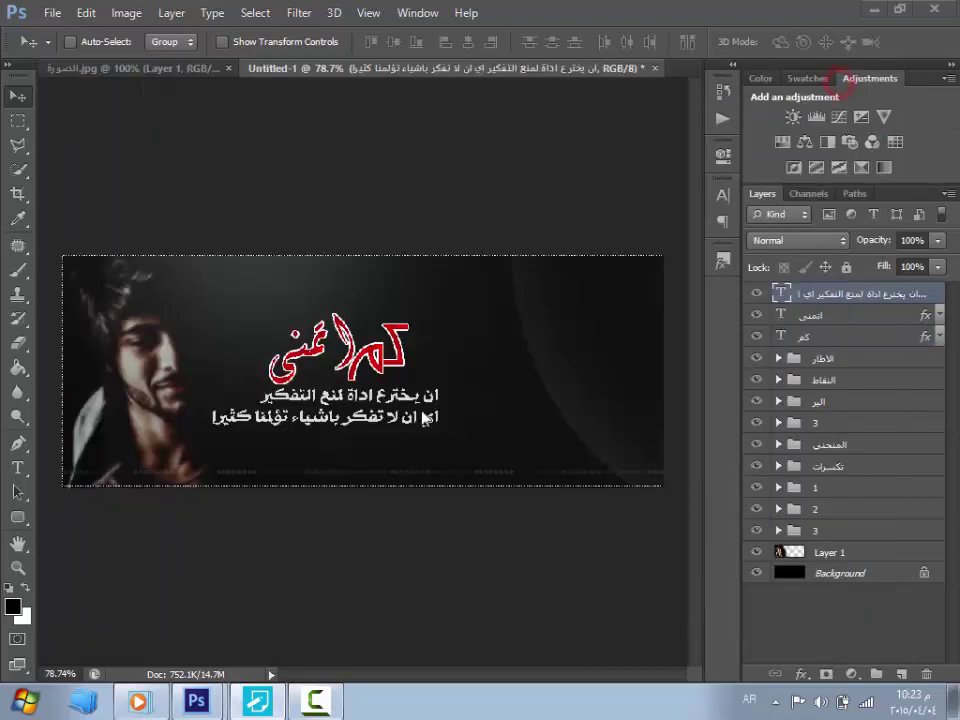
{"action": "left_click", "coordinate": [800, 675]}
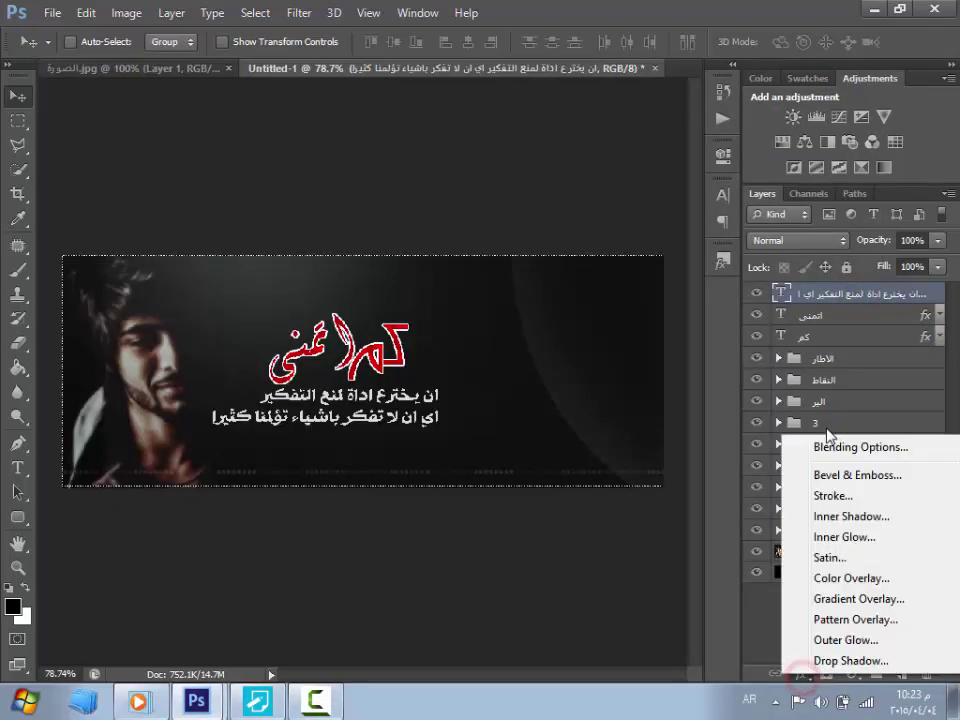
{"action": "left_click", "coordinate": [829, 496]}
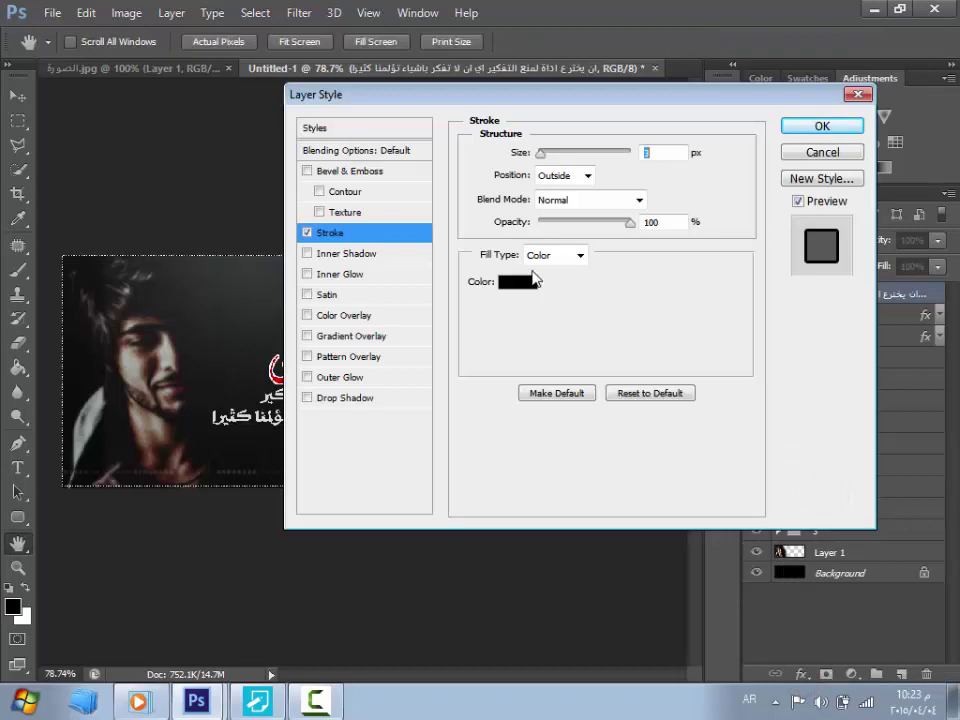
{"action": "left_click", "coordinate": [531, 274]}
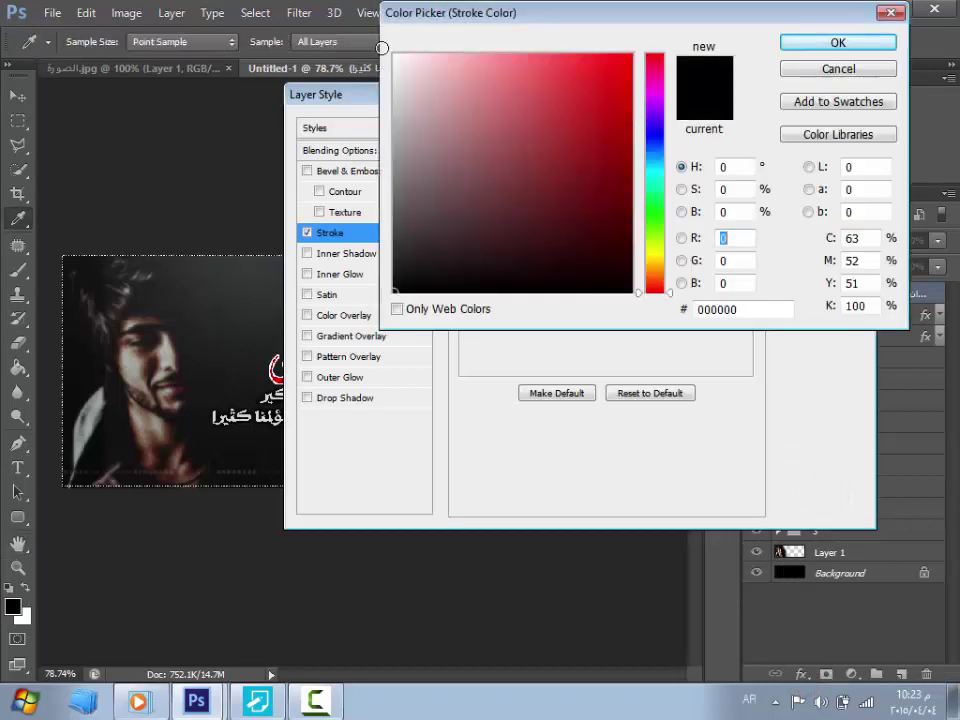
{"action": "left_click", "coordinate": [397, 57]}
{"action": "left_click", "coordinate": [838, 42]}
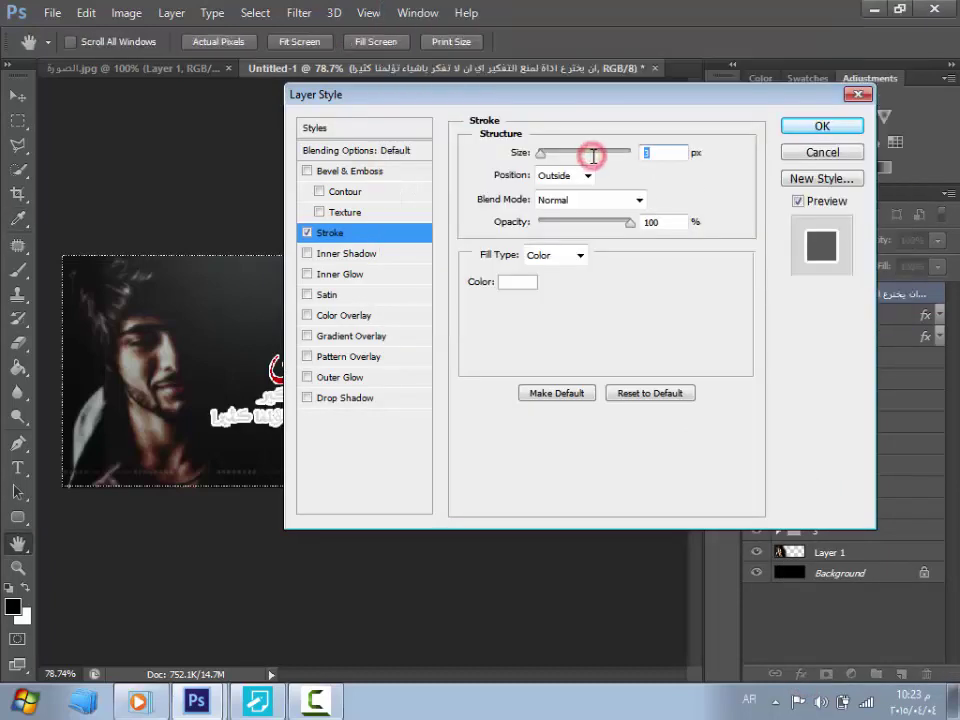
{"action": "left_click", "coordinate": [334, 294]}
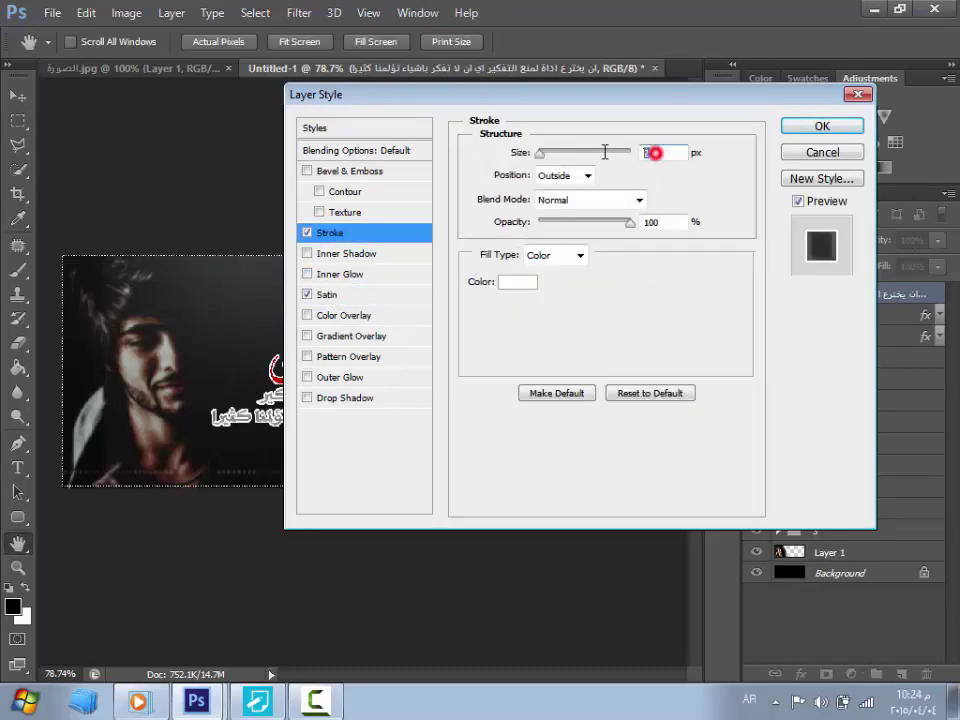
{"action": "left_click", "coordinate": [358, 296]}
{"action": "left_click", "coordinate": [595, 176]}
{"action": "left_click_drag", "start_coordinate": [557, 111], "coordinate": [567, 185]}
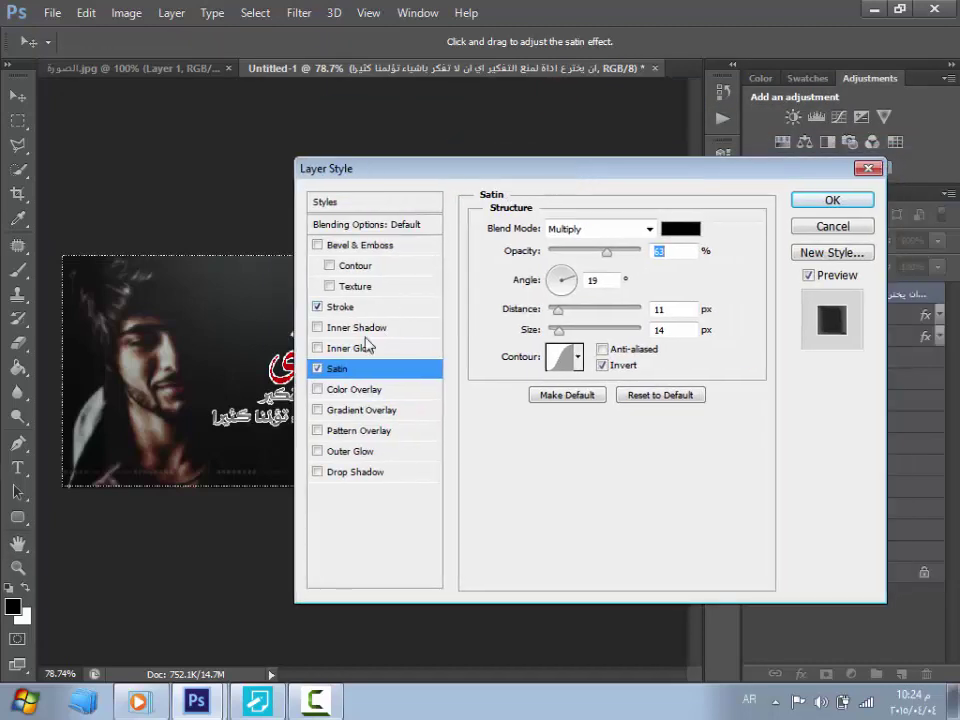
{"action": "left_click", "coordinate": [350, 451]}
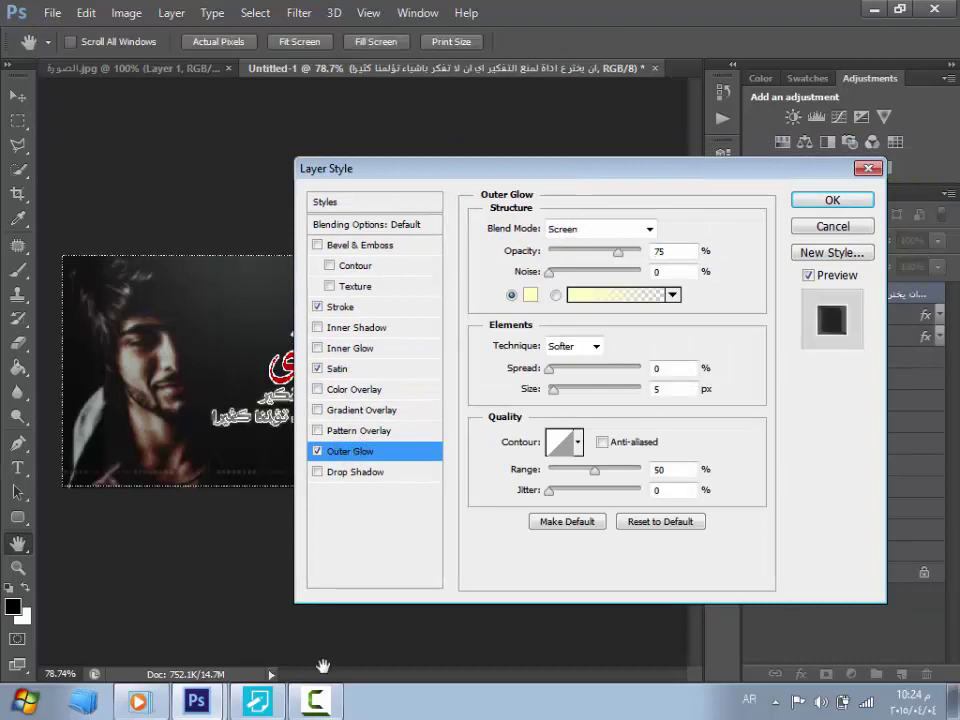
{"action": "key", "text": "F9"}
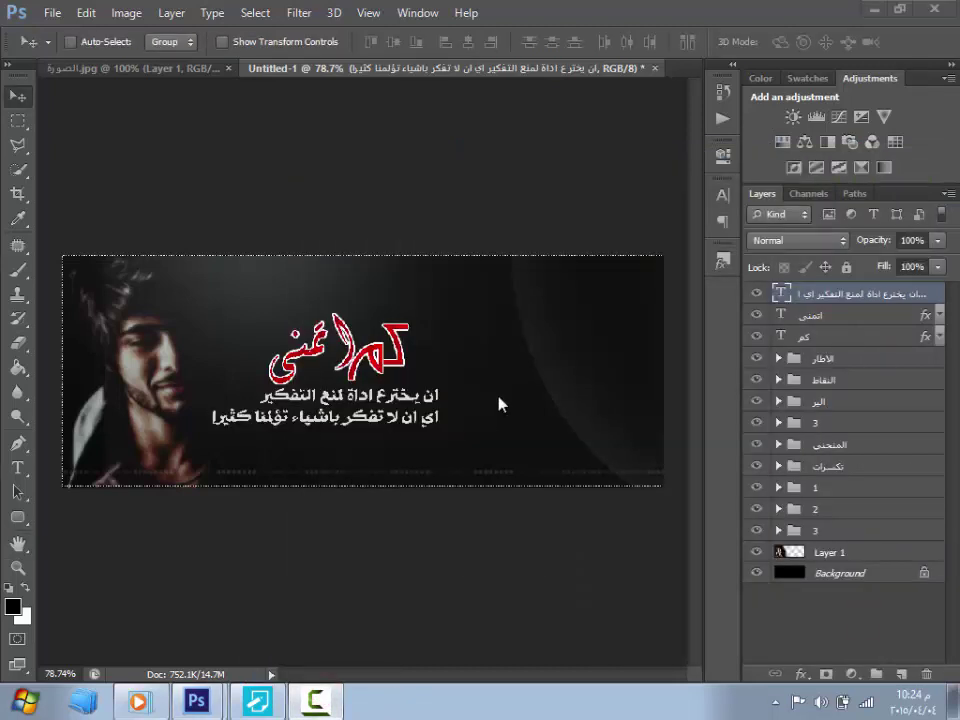
Step: Select both title layers, كم and اتمنى, and nudge them together about 9 px right and 1 px down
{"action": "scroll", "coordinate": [351, 412], "scroll_direction": "up", "scroll_amount": 6}
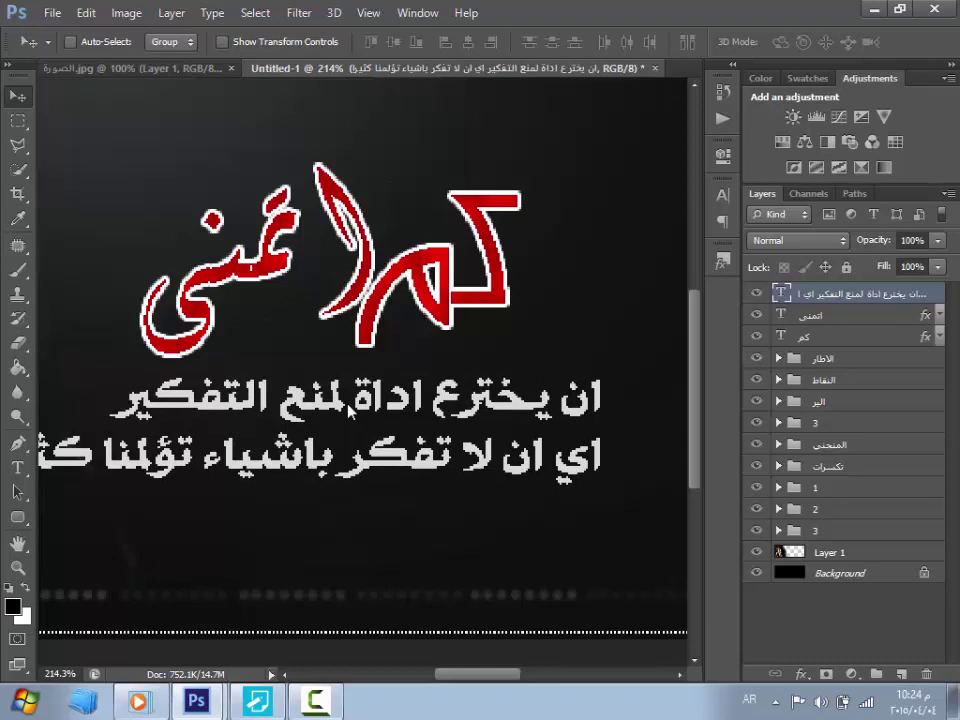
{"action": "key", "text": "alt+shift+bracketleft"}
{"action": "key", "text": "alt+shift+bracketleft"}
{"action": "left_click", "coordinate": [347, 404], "text": "ctrl+shift"}
{"action": "key", "text": "Right"}
{"action": "key", "text": "Right"}
{"action": "key", "text": "Right"}
{"action": "key", "text": "Right"}
{"action": "key", "text": "Right"}
{"action": "key", "text": "Right"}
{"action": "key", "text": "Right"}
{"action": "key", "text": "Right"}
{"action": "key", "text": "Right"}
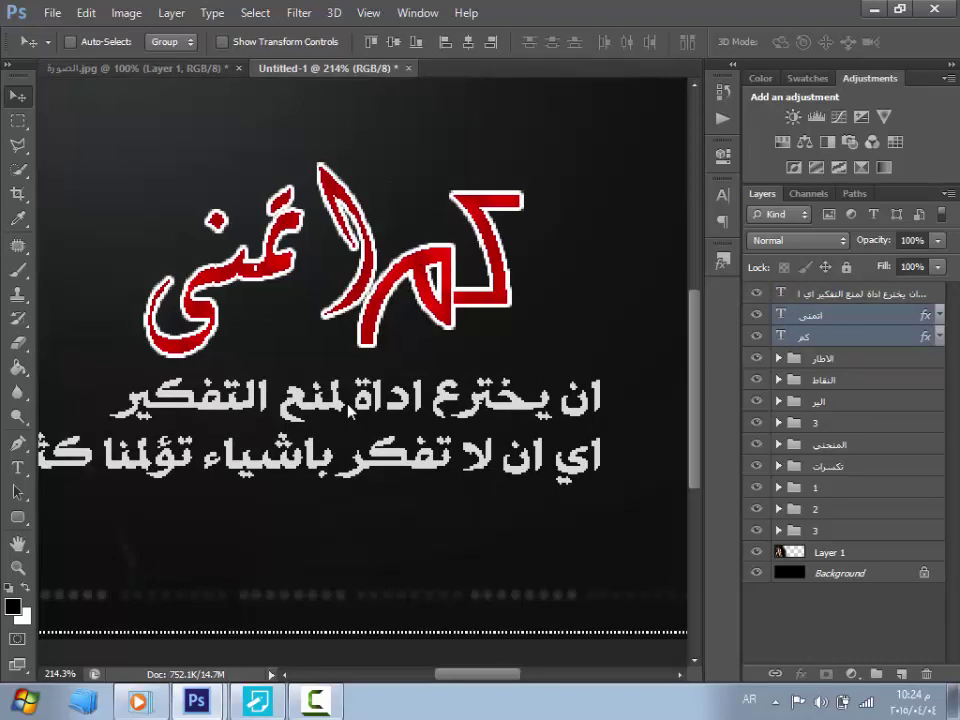
{"action": "key", "text": "Down"}
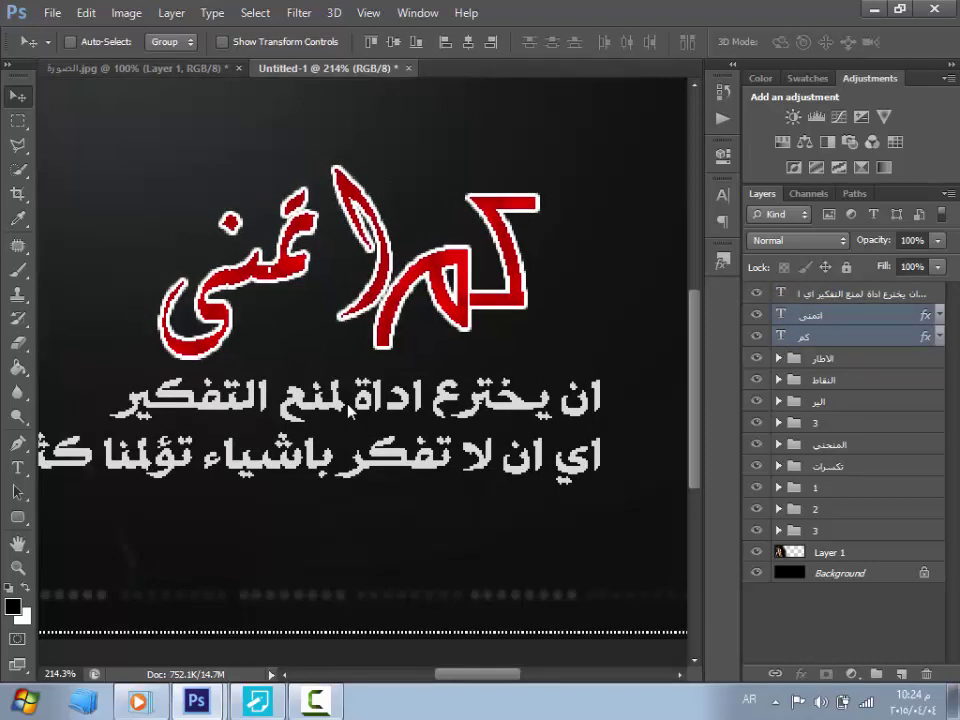
Step: Draw a 251 × 18 px rounded rectangle with 10 px radius over the first sentence line and fill it with grey
{"action": "left_click", "coordinate": [349, 408], "text": "ctrl"}
{"action": "key", "text": "u"}
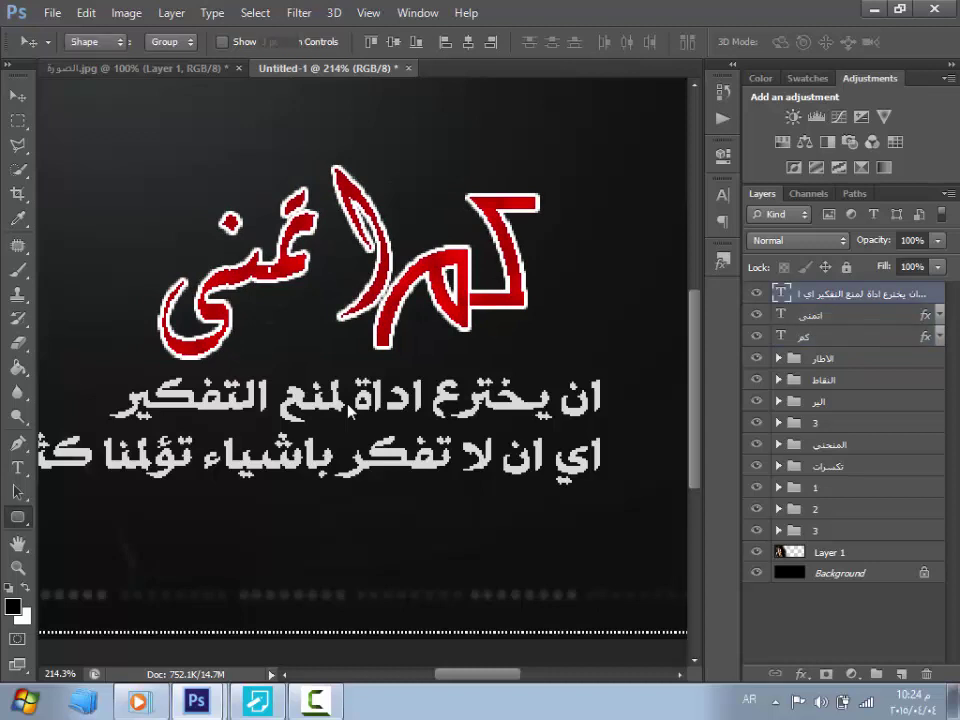
{"action": "left_click_drag", "start_coordinate": [108, 383], "coordinate": [611, 419]}
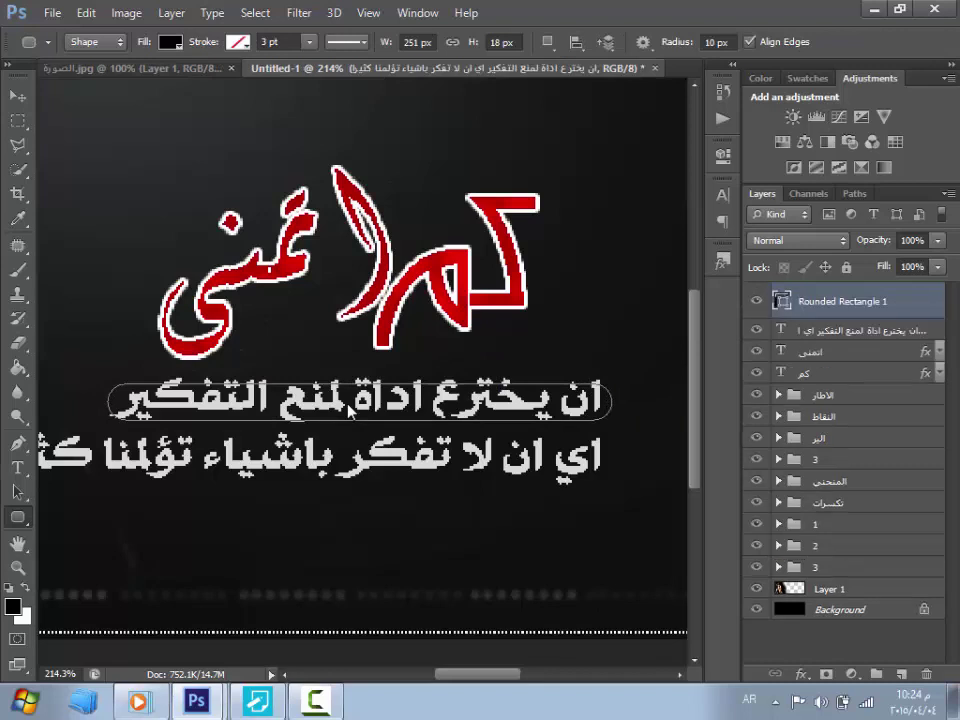
{"action": "left_click", "coordinate": [171, 42]}
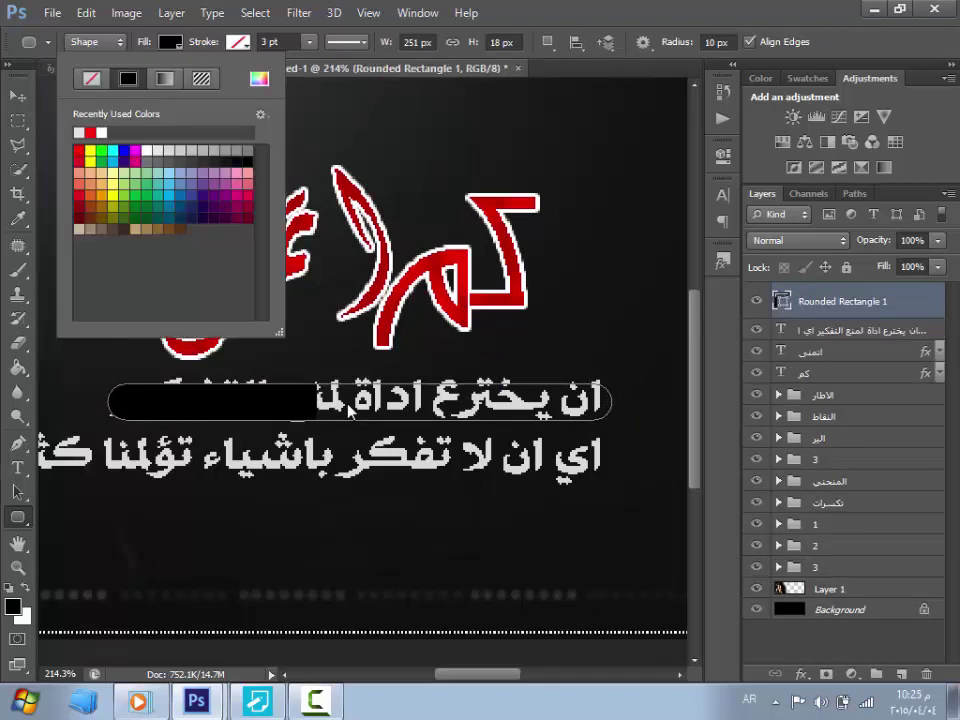
{"action": "left_click", "coordinate": [350, 410]}
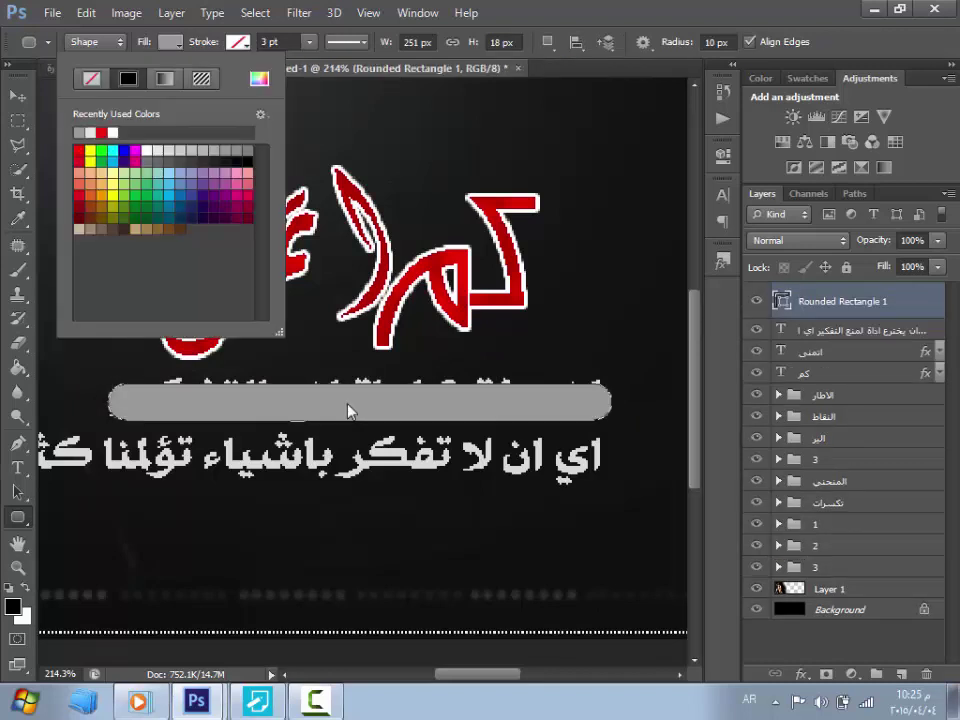
{"action": "key", "text": "Return"}
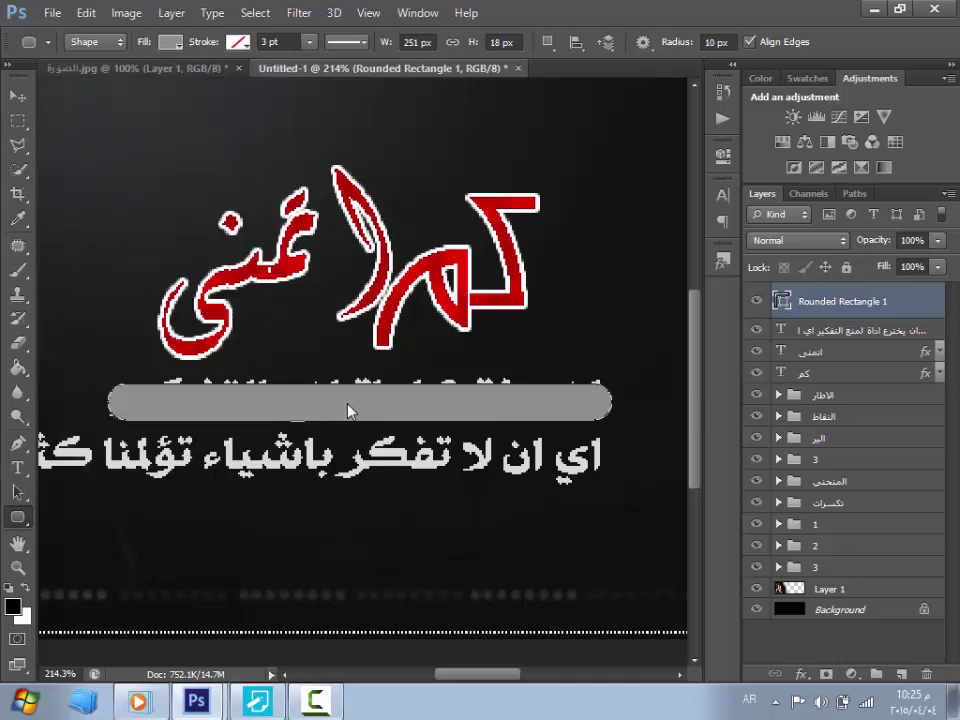
Step: Place the rounded rectangle layer beneath the three text layers and set its opacity to 25%
{"action": "key", "text": "4"}
{"action": "key", "text": "1"}
{"action": "left_click_drag", "start_coordinate": [843, 301], "coordinate": [843, 385]}
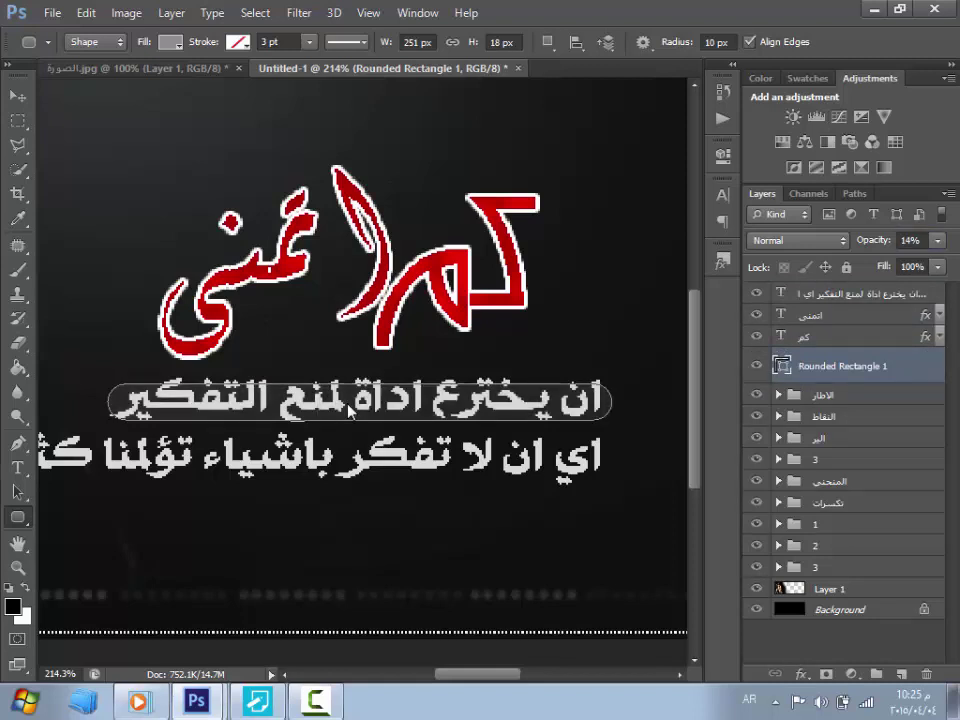
{"action": "key", "text": "1"}
{"action": "key", "text": "5"}
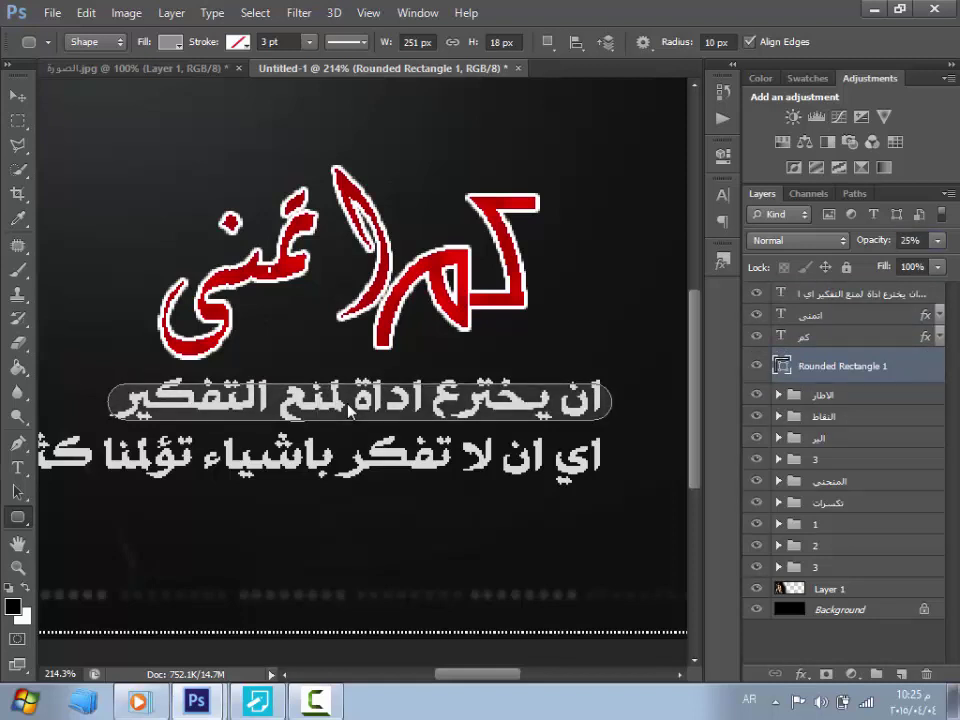
Step: Duplicate the translucent rounded rectangle and nudge the copy straight down about 25 px over the second sentence line
{"action": "key", "text": "ctrl+j"}
{"action": "key", "text": "v"}
{"action": "key", "text": "Down"}
{"action": "key", "text": "Down"}
{"action": "key", "text": "Down"}
{"action": "key", "text": "Down"}
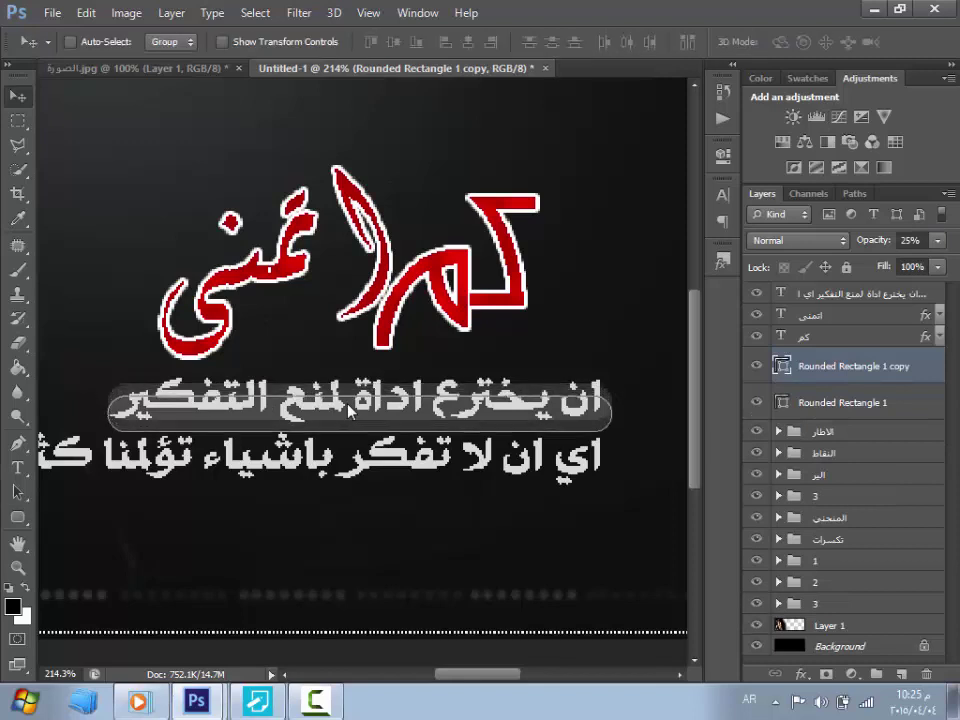
{"action": "key", "text": "Down"}
{"action": "key", "text": "Down"}
{"action": "key", "text": "Down"}
{"action": "key", "text": "Down"}
{"action": "key", "text": "Down"}
{"action": "key", "text": "Down"}
{"action": "key", "text": "Down"}
{"action": "key", "text": "Down"}
{"action": "key", "text": "Down"}
{"action": "key", "text": "Down"}
{"action": "key", "text": "Down"}
{"action": "key", "text": "Down"}
{"action": "key", "text": "Down"}
{"action": "key", "text": "Down"}
{"action": "key", "text": "Down"}
{"action": "key", "text": "Down"}
{"action": "key", "text": "Down"}
{"action": "key", "text": "Down"}
{"action": "key", "text": "Down"}
{"action": "key", "text": "Down"}
{"action": "key", "text": "Down"}
{"action": "key", "text": "Down"}
{"action": "key", "text": "Down"}
{"action": "key", "text": "Down"}
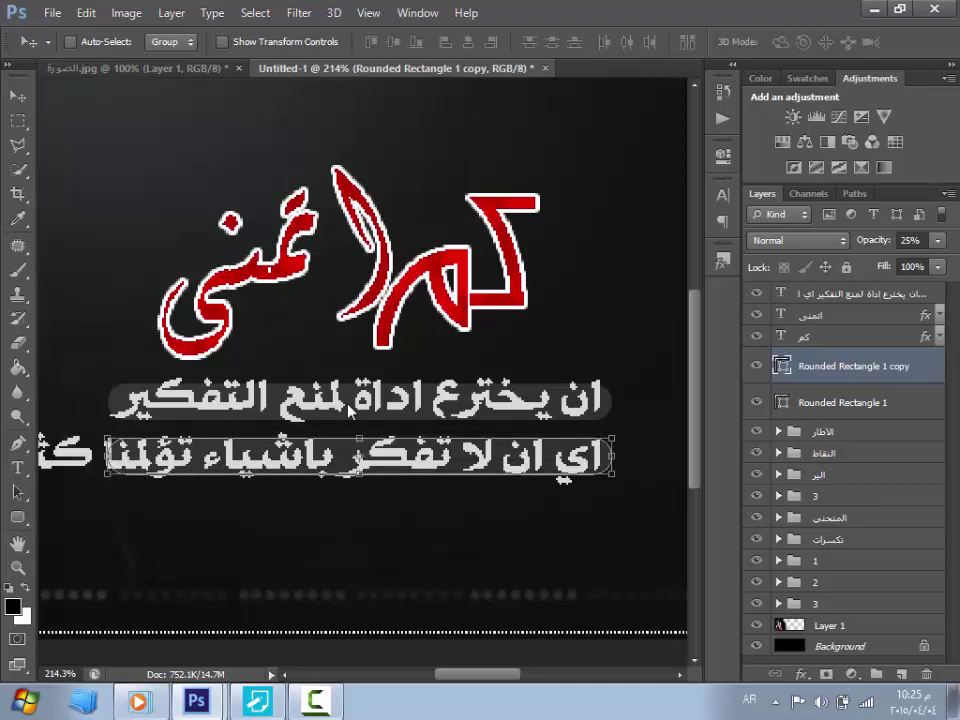
Step: Transform the duplicated bar to Y 227 px and widen it leftward to 124.30% so it spans the whole second sentence line
{"action": "key", "text": "ctrl+t"}
{"action": "scroll", "coordinate": [349, 412], "scroll_direction": "left", "scroll_amount": 5}
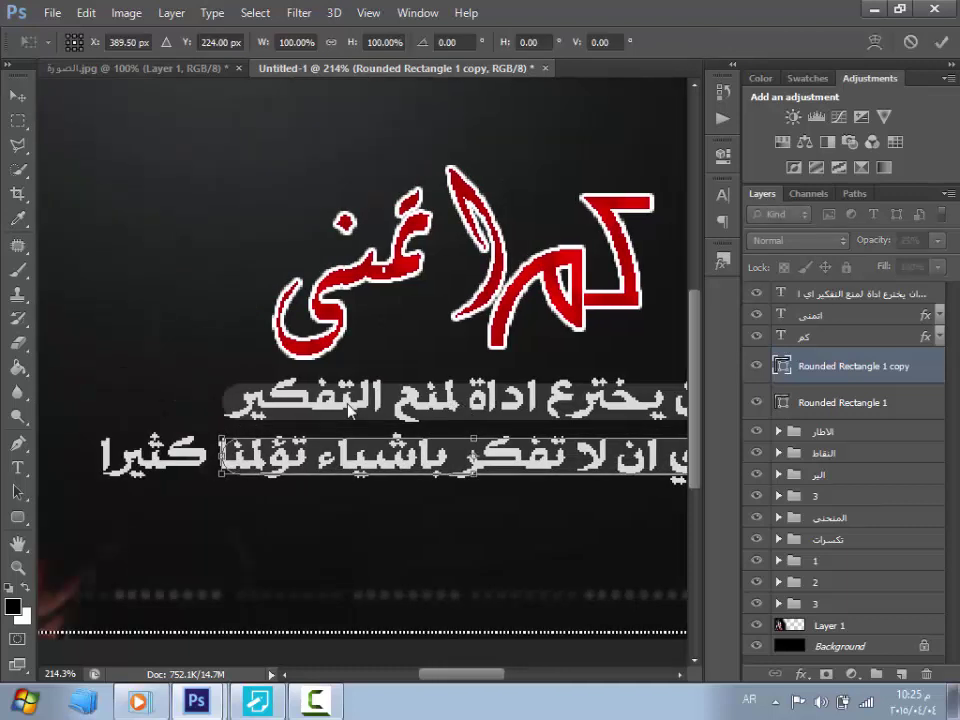
{"action": "key", "text": "Down"}
{"action": "key", "text": "Down"}
{"action": "key", "text": "Down"}
{"action": "key", "text": "Down"}
{"action": "key", "text": "Down"}
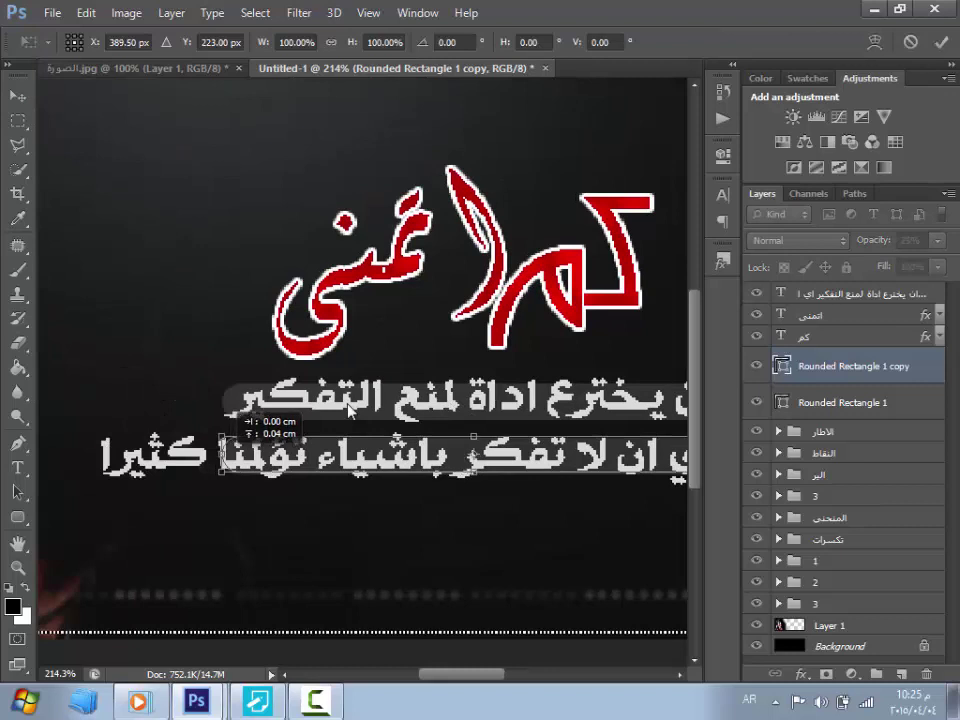
{"action": "key", "text": "Up"}
{"action": "key", "text": "Up"}
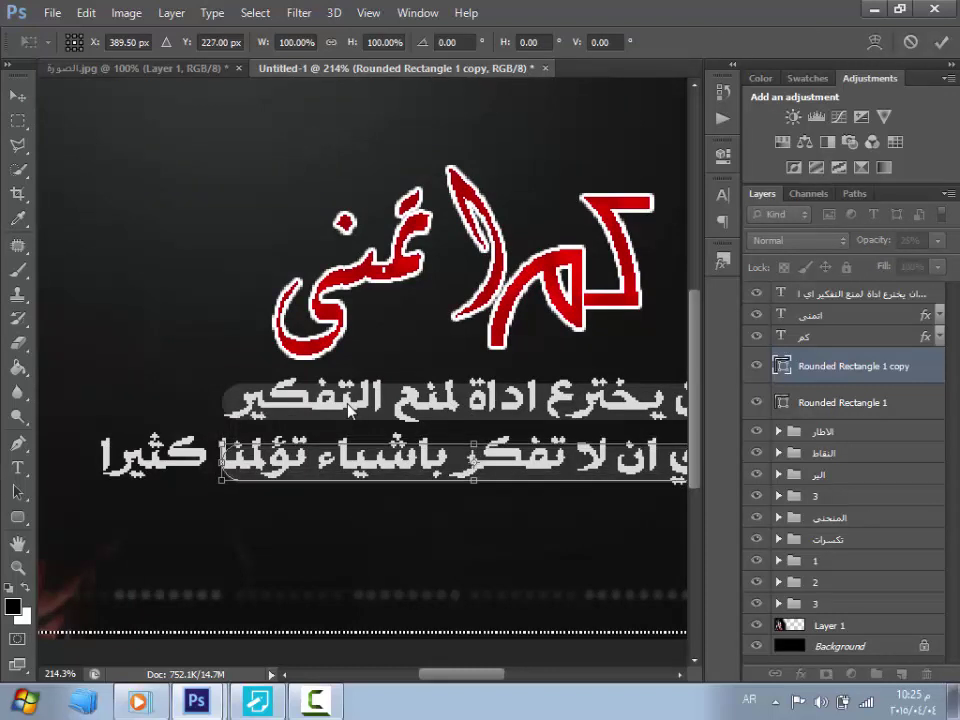
{"action": "left_click_drag", "start_coordinate": [220, 463], "coordinate": [100, 462]}
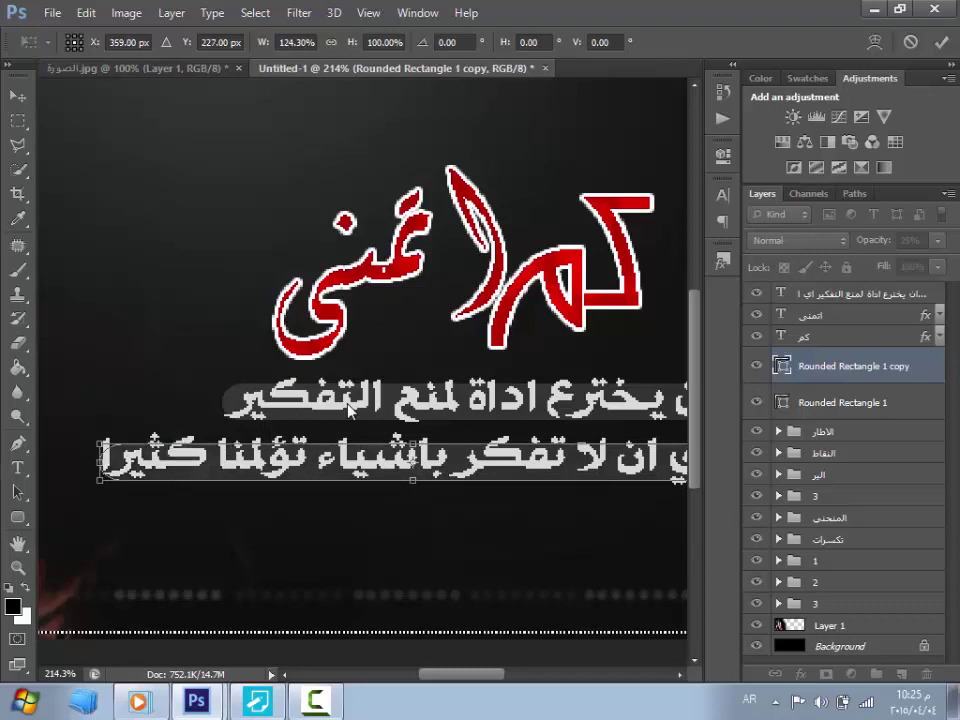
{"action": "key", "text": "Return"}
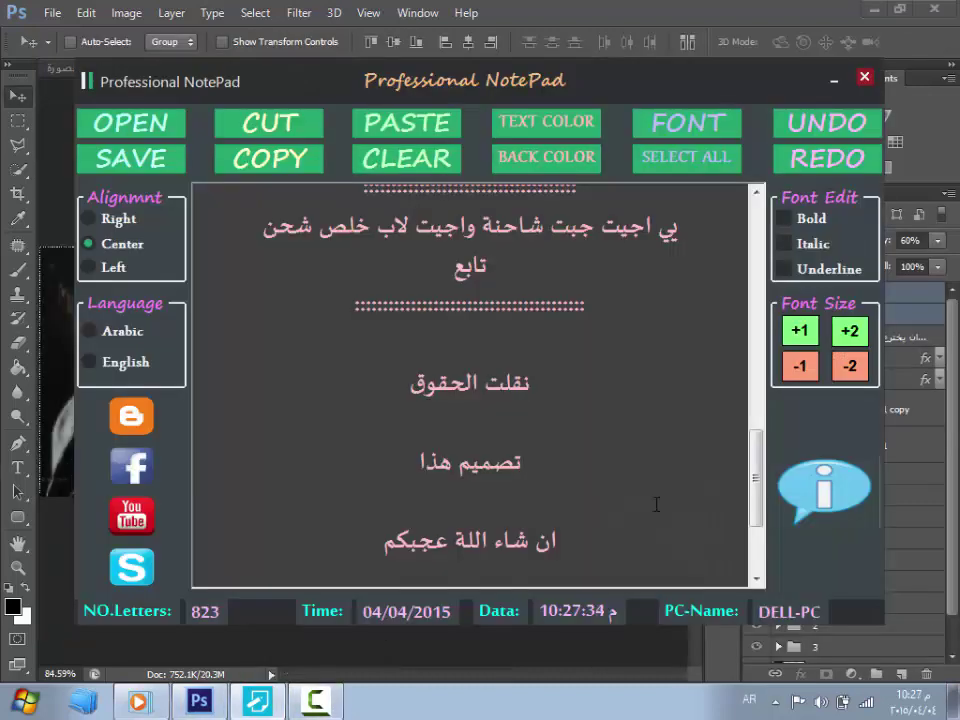
Step: Review the closing notes in Professional NotePad over a cleared desktop, highlighting phrases from تصميم هذا down to the designer's name
{"action": "left_click_drag", "start_coordinate": [411, 385], "coordinate": [540, 388]}
{"action": "left_click_drag", "start_coordinate": [419, 463], "coordinate": [526, 463]}
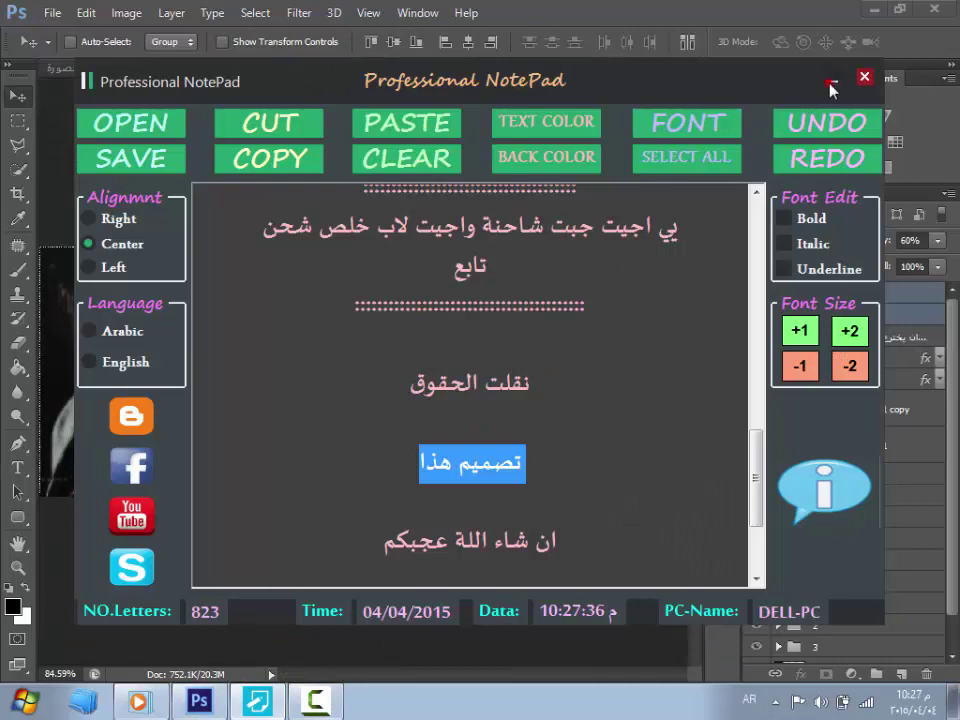
{"action": "left_click", "coordinate": [829, 84]}
{"action": "left_click", "coordinate": [873, 9]}
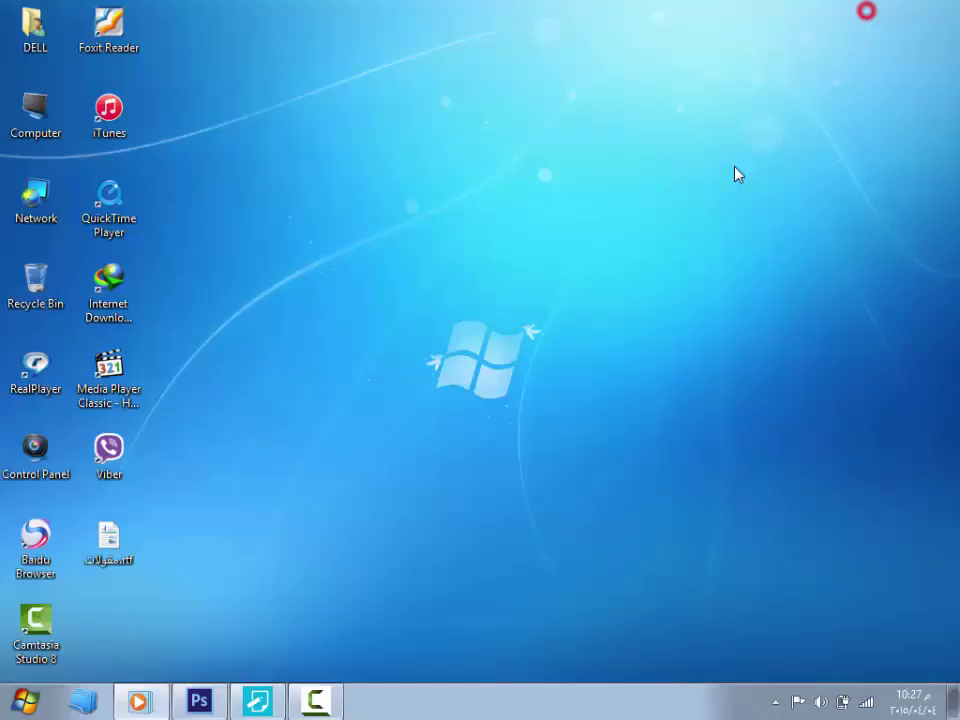
{"action": "left_click", "coordinate": [258, 701]}
{"action": "left_click_drag", "start_coordinate": [484, 541], "coordinate": [386, 541]}
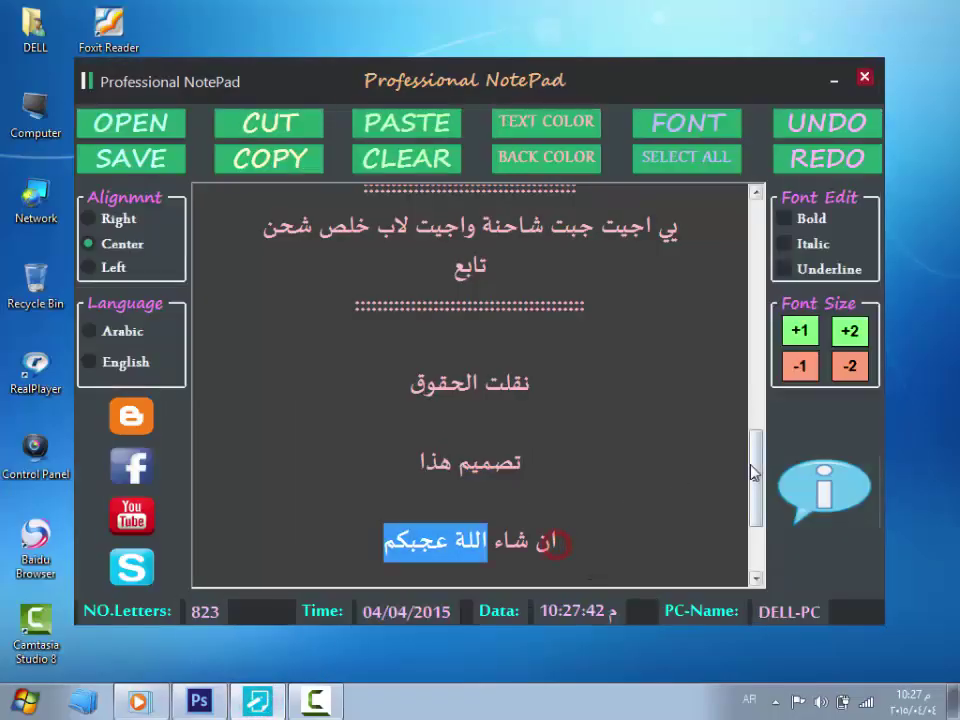
{"action": "left_click_drag", "start_coordinate": [756, 434], "coordinate": [756, 476]}
{"action": "left_click", "coordinate": [403, 450]}
{"action": "left_click_drag", "start_coordinate": [500, 525], "coordinate": [374, 525]}
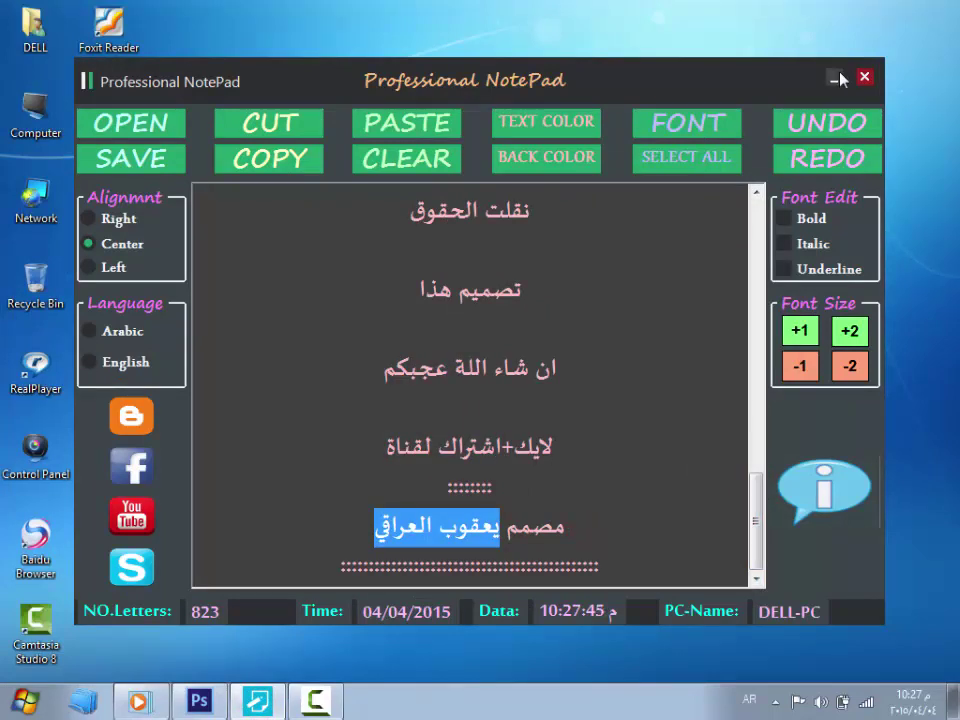